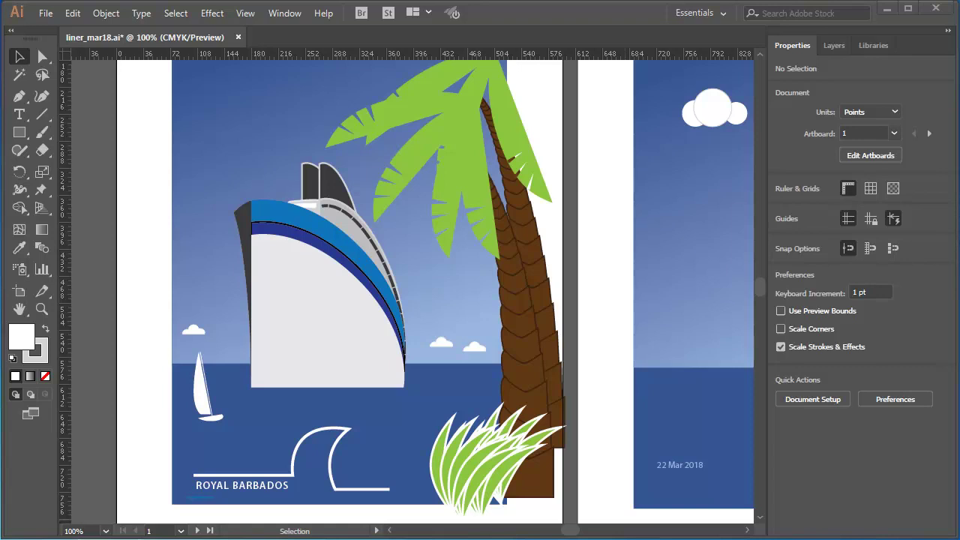
Step: Pan the canvas to centre the blue sky artboard with its single white cloud
{"action": "left_click_drag", "start_coordinate": [573, 531], "coordinate": [585, 533]}
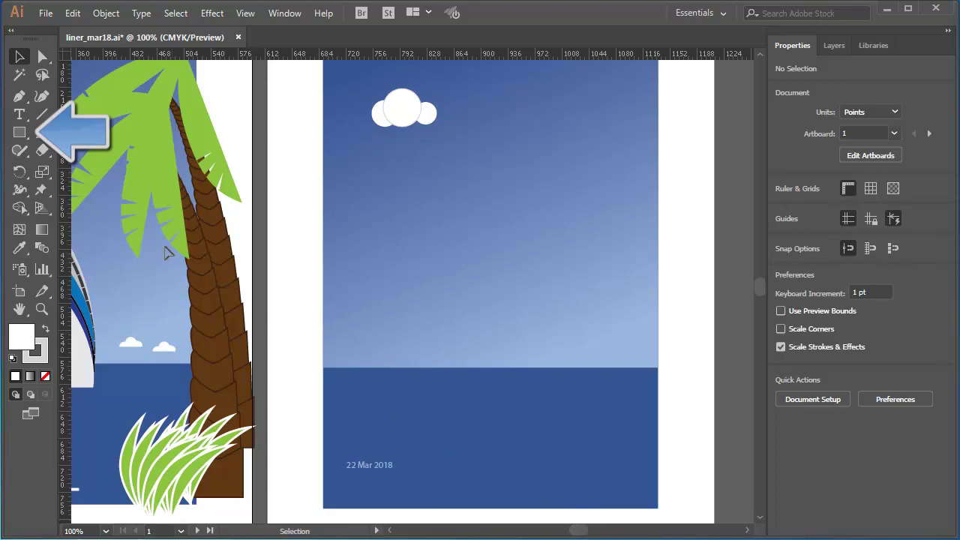
Step: With the Ellipse Tool, draw three overlapping white circles (first 39.44 pt) below the cloud
{"action": "left_click", "coordinate": [24, 135]}
{"action": "left_click_drag", "start_coordinate": [24, 135], "coordinate": [84, 171]}
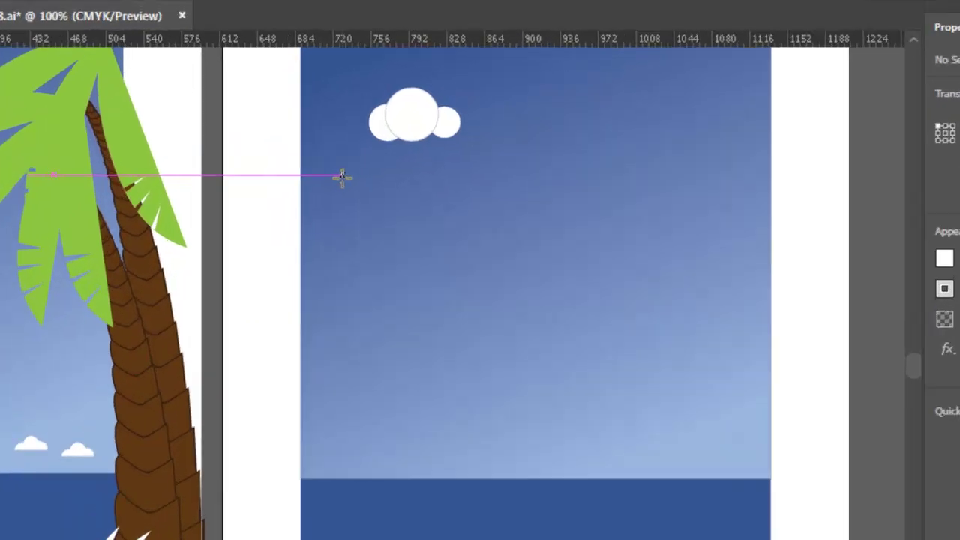
{"action": "left_click_drag", "start_coordinate": [352, 152], "coordinate": [382, 182]}
{"action": "left_click_drag", "start_coordinate": [384, 253], "coordinate": [384, 253]}
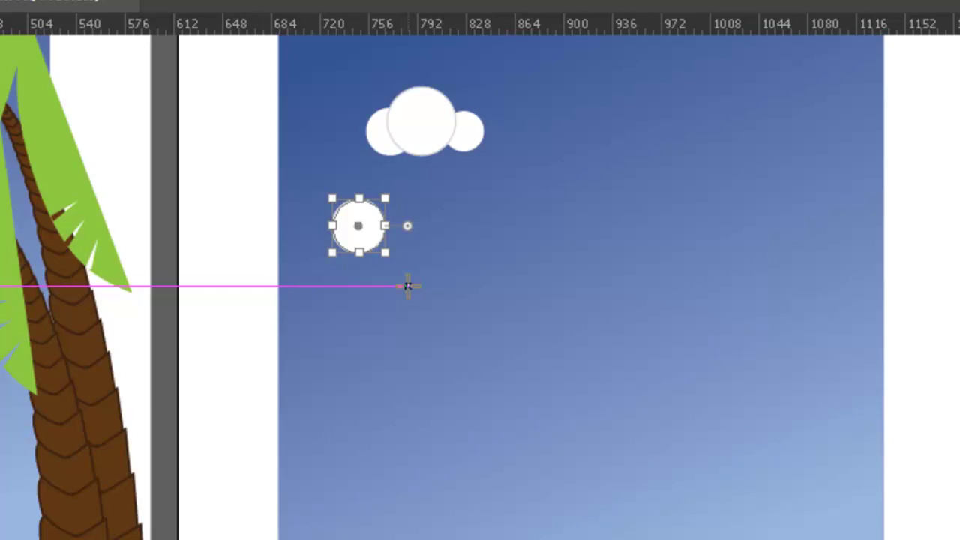
{"action": "left_click_drag", "start_coordinate": [377, 180], "coordinate": [444, 247]}
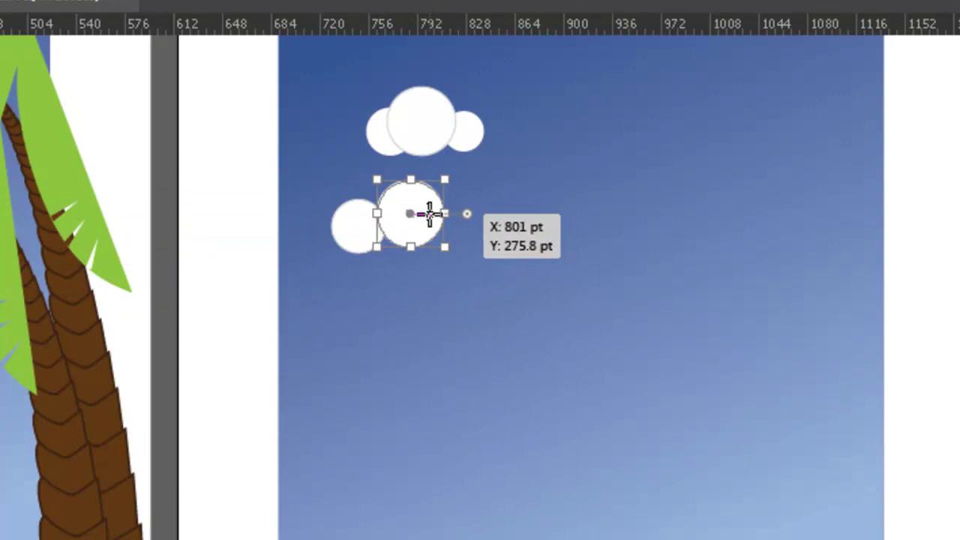
{"action": "left_click_drag", "start_coordinate": [429, 215], "coordinate": [464, 252]}
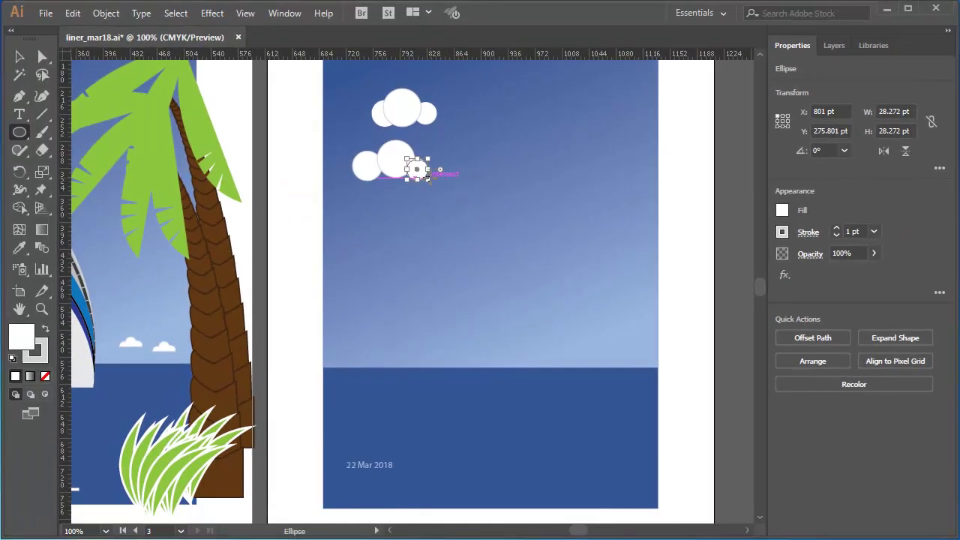
Step: Scale the small right circle to 30.55 pt and nudge it up to Y 269.909 pt
{"action": "left_click", "coordinate": [19, 57]}
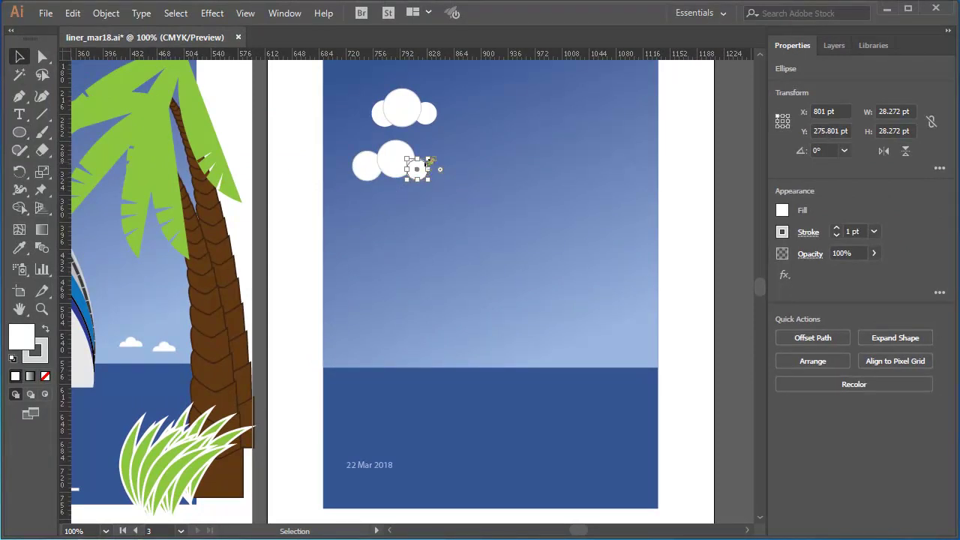
{"action": "left_click_drag", "start_coordinate": [430, 161], "coordinate": [431, 156]}
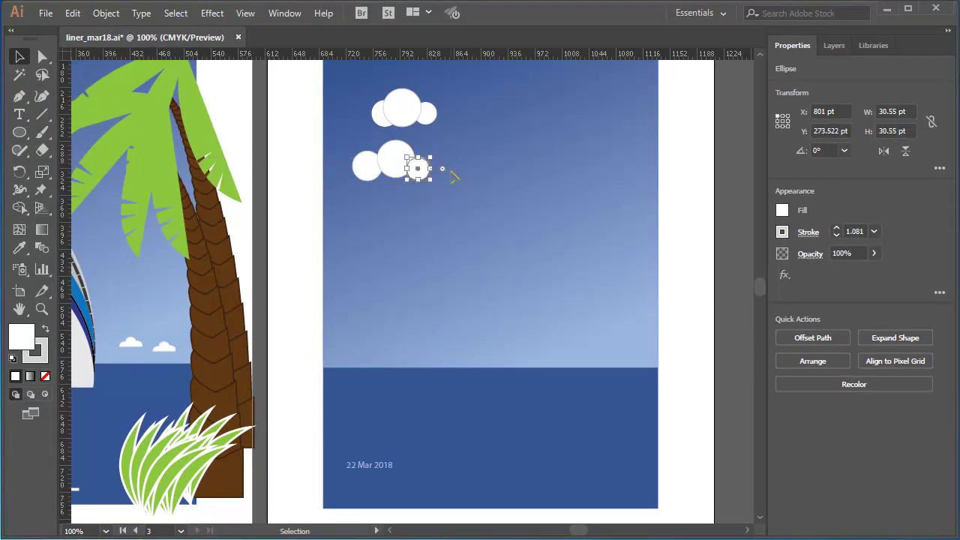
{"action": "key", "text": "ctrl+plus"}
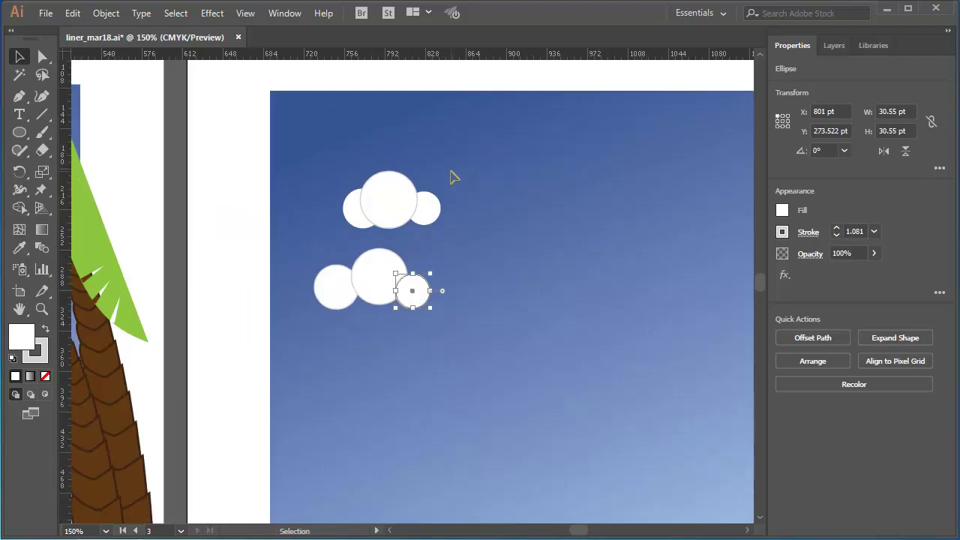
{"action": "left_click", "coordinate": [427, 330]}
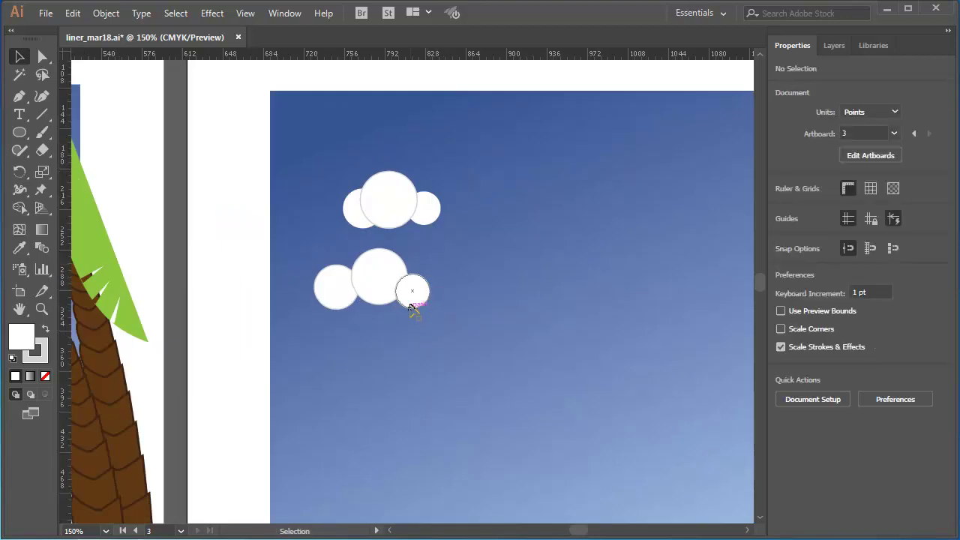
{"action": "left_click_drag", "start_coordinate": [417, 303], "coordinate": [421, 297]}
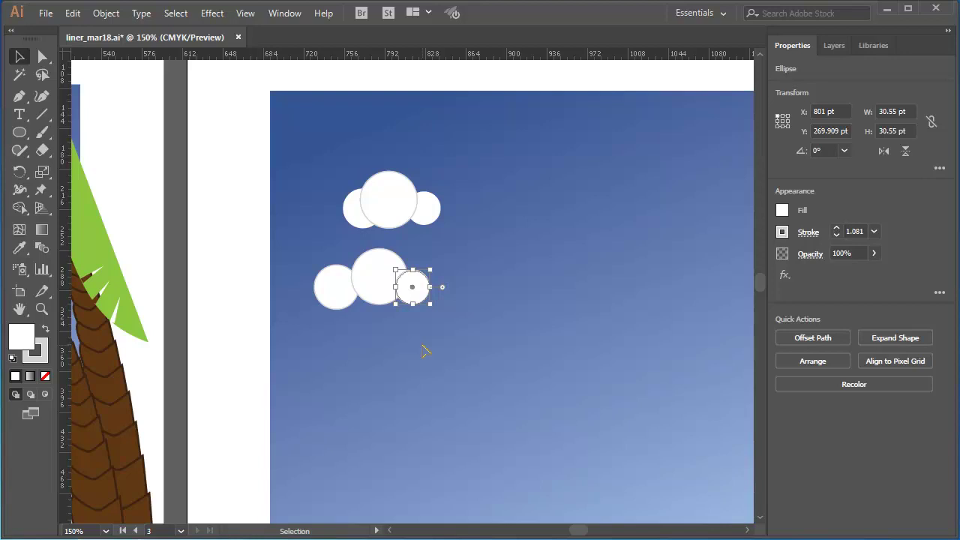
Step: Alt+Shift-drag the lower cloud twice to form a row of three identical clouds
{"action": "left_click_drag", "start_coordinate": [293, 254], "coordinate": [433, 319]}
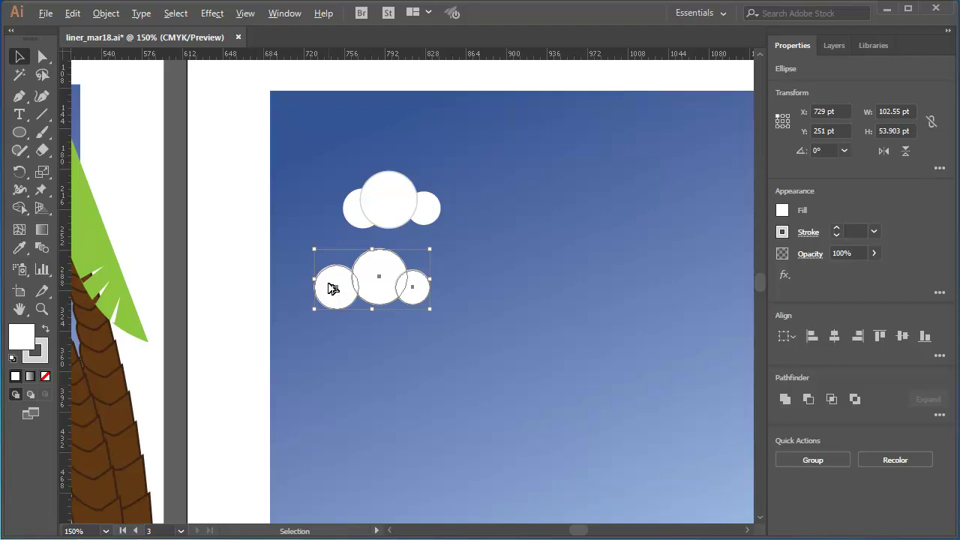
{"action": "left_click_drag", "start_coordinate": [333, 289], "coordinate": [522, 289]}
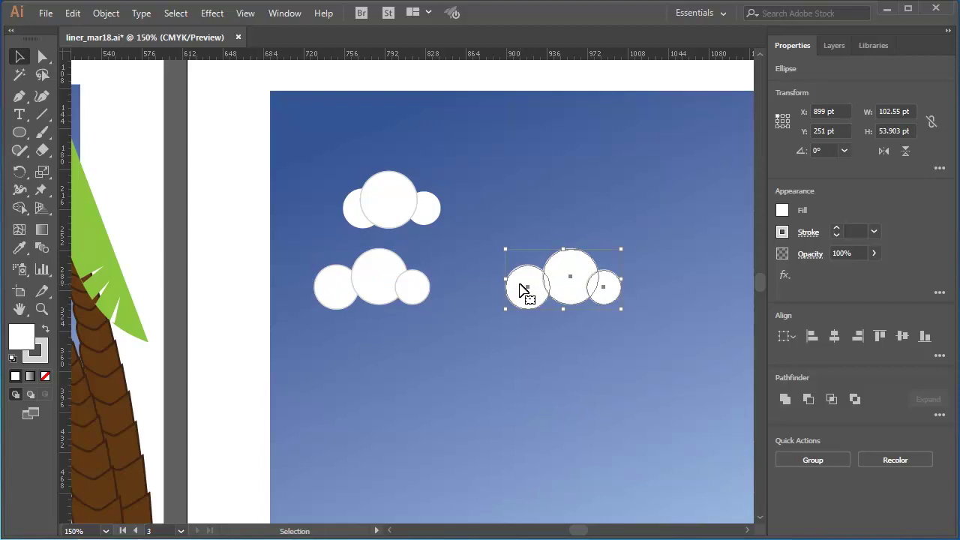
{"action": "left_click", "coordinate": [531, 357]}
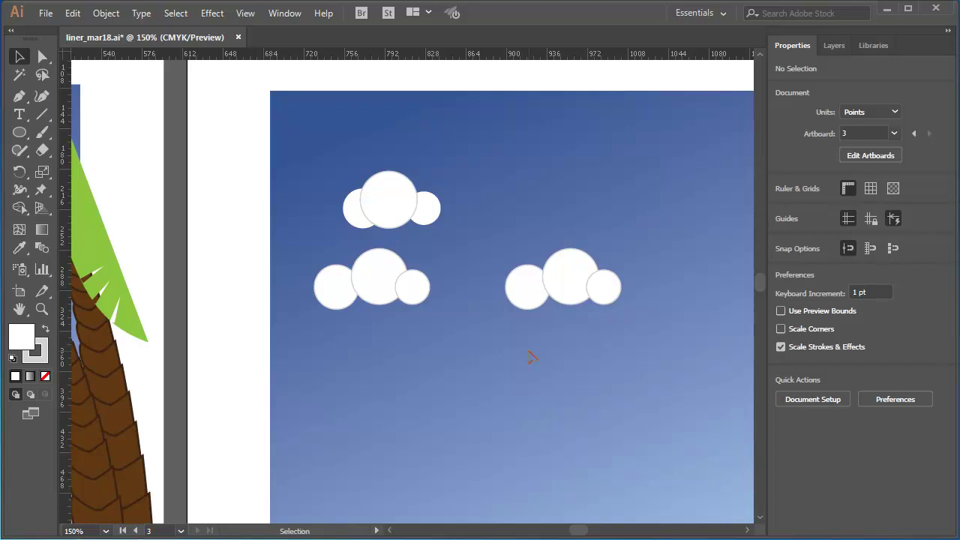
{"action": "left_click_drag", "start_coordinate": [504, 249], "coordinate": [635, 317]}
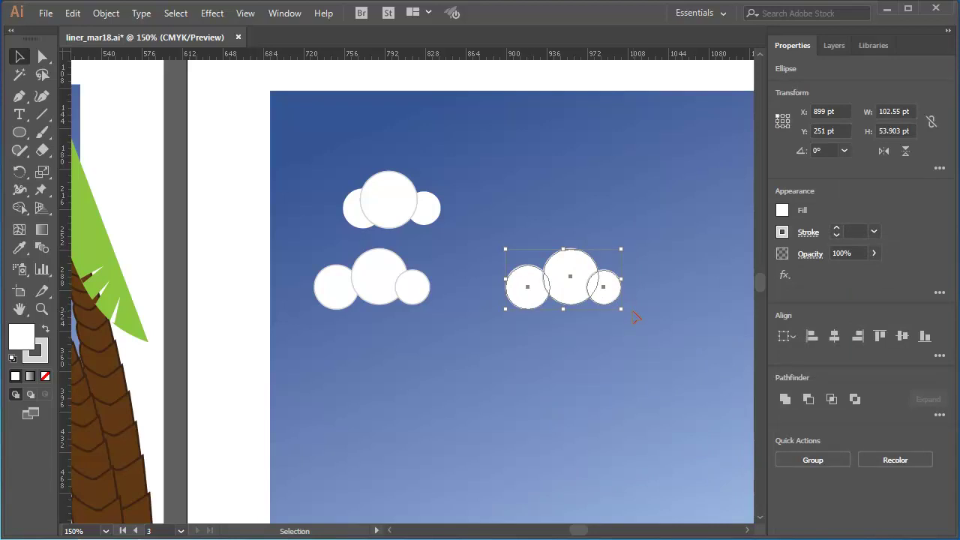
{"action": "left_click_drag", "start_coordinate": [525, 300], "coordinate": [715, 289]}
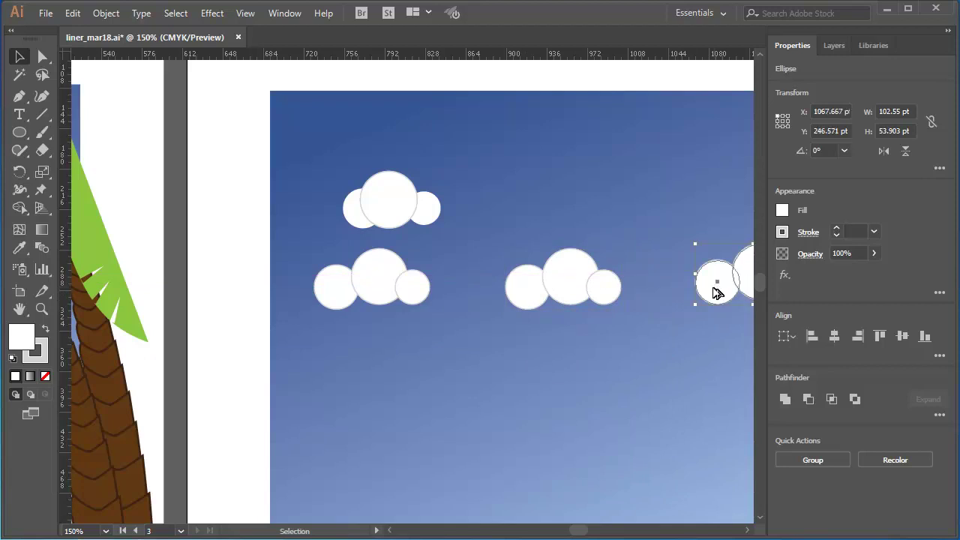
{"action": "scroll", "coordinate": [377, 250], "scroll_direction": "right", "scroll_amount": 3}
{"action": "left_click", "coordinate": [377, 249]}
{"action": "left_click_drag", "start_coordinate": [375, 242], "coordinate": [482, 324]}
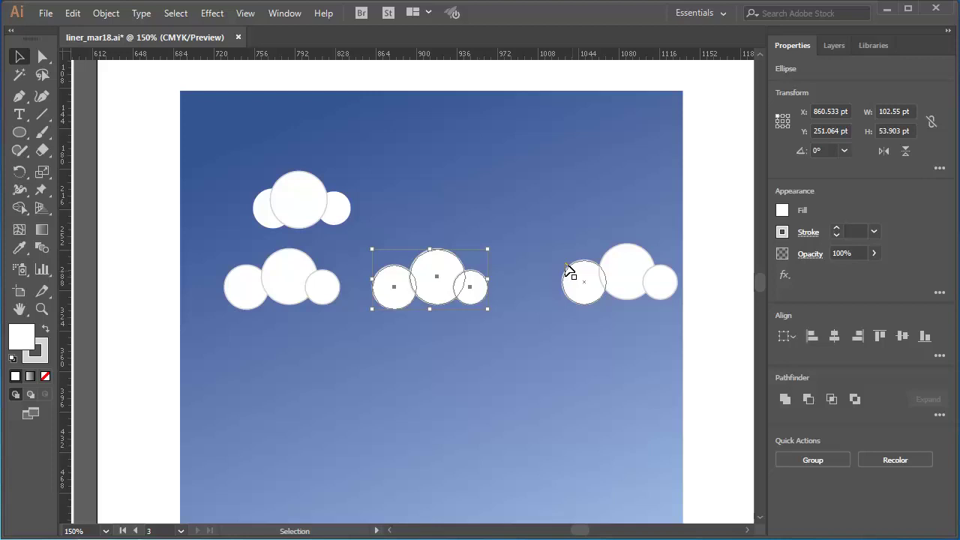
Step: Open the Pathfinder panel from the Window menu and float it beside the clouds
{"action": "left_click", "coordinate": [286, 17]}
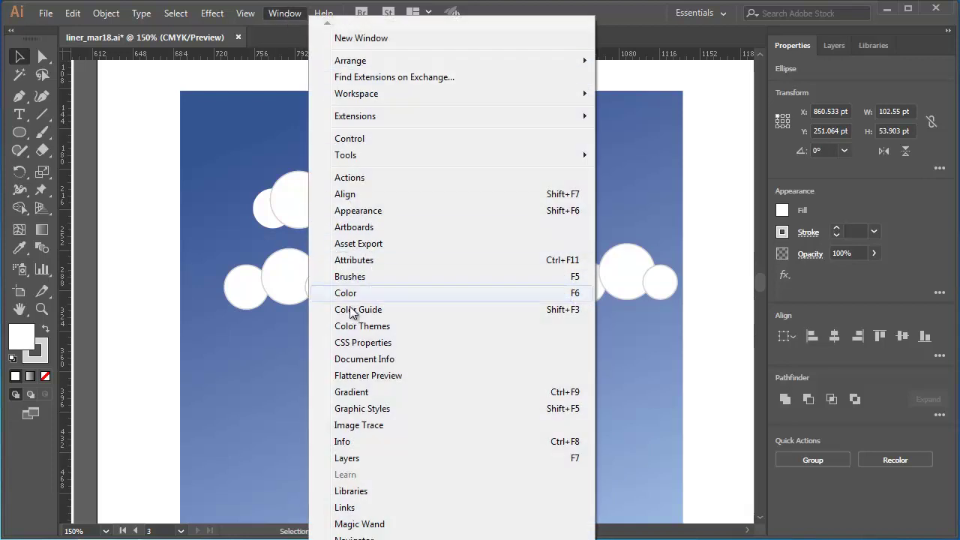
{"action": "scroll", "coordinate": [390, 426], "scroll_direction": "down", "scroll_amount": 2}
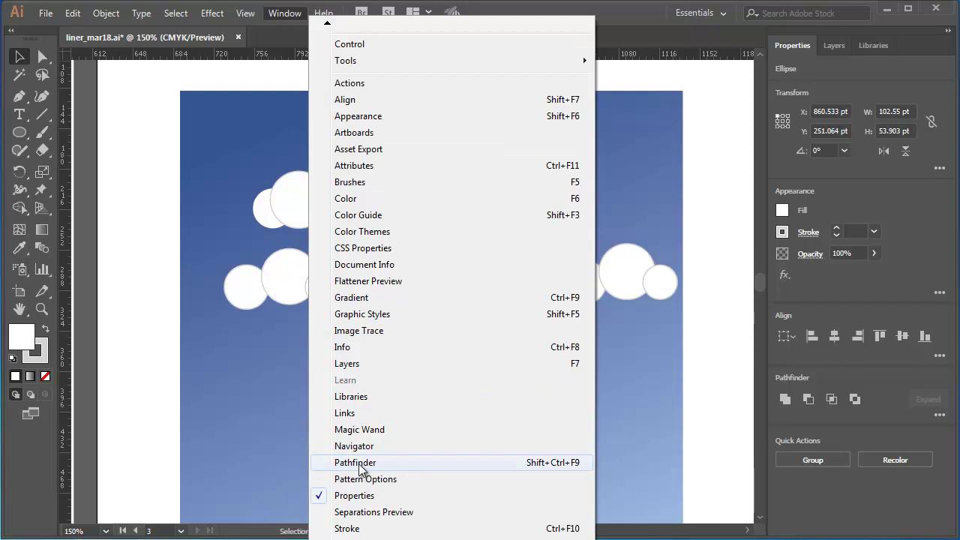
{"action": "left_click", "coordinate": [360, 466]}
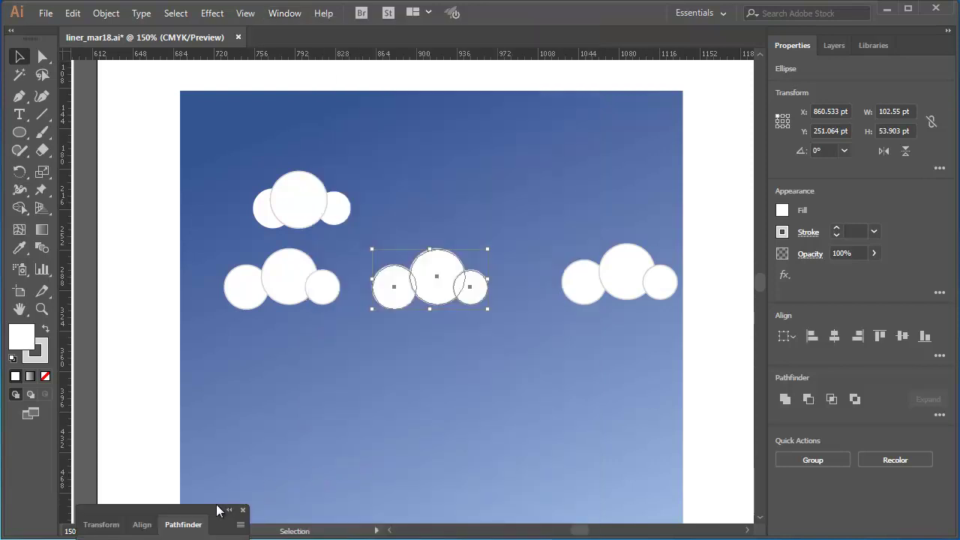
{"action": "left_click_drag", "start_coordinate": [189, 525], "coordinate": [598, 123]}
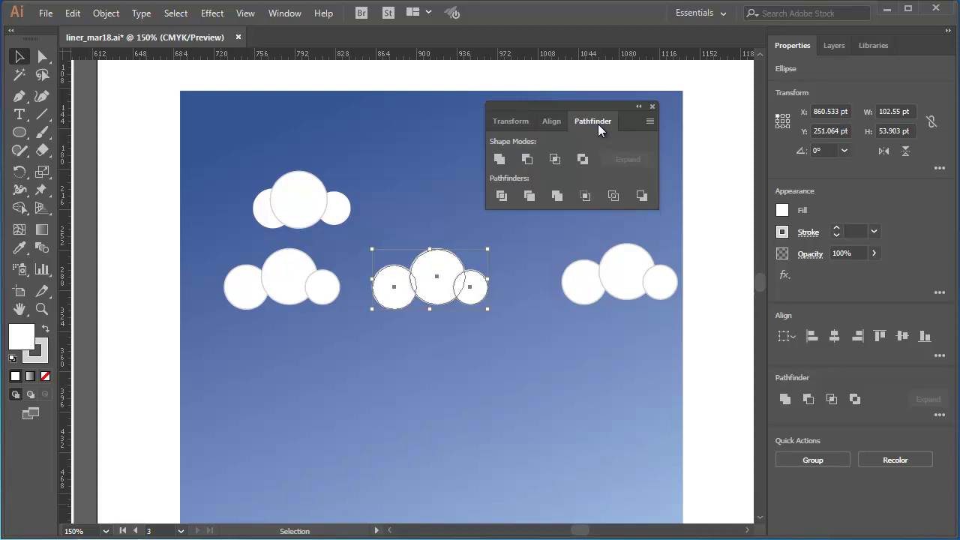
Step: Apply Pathfinder Unite to the middle cloud's three circles at 300% zoom
{"action": "left_click", "coordinate": [651, 106]}
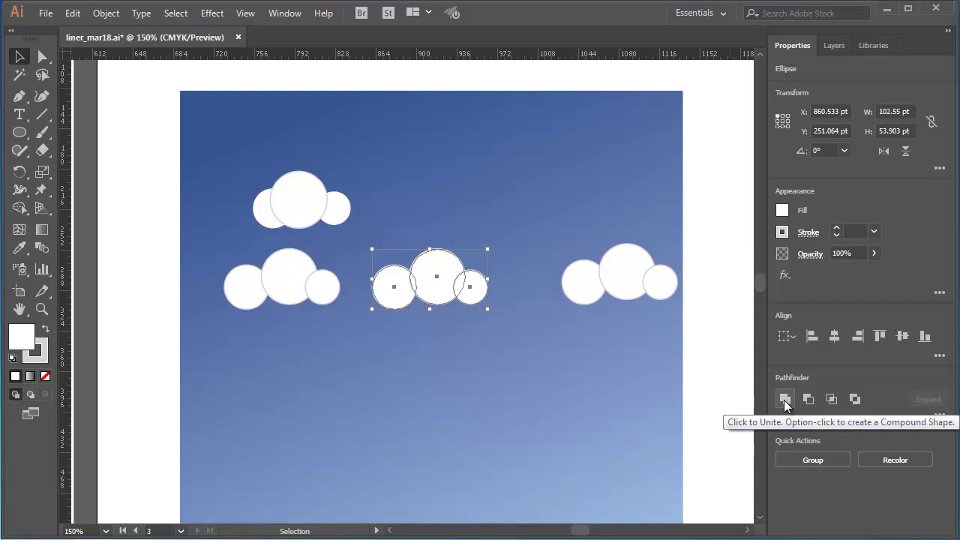
{"action": "key", "text": "ctrl+equal"}
{"action": "key", "text": "ctrl+equal"}
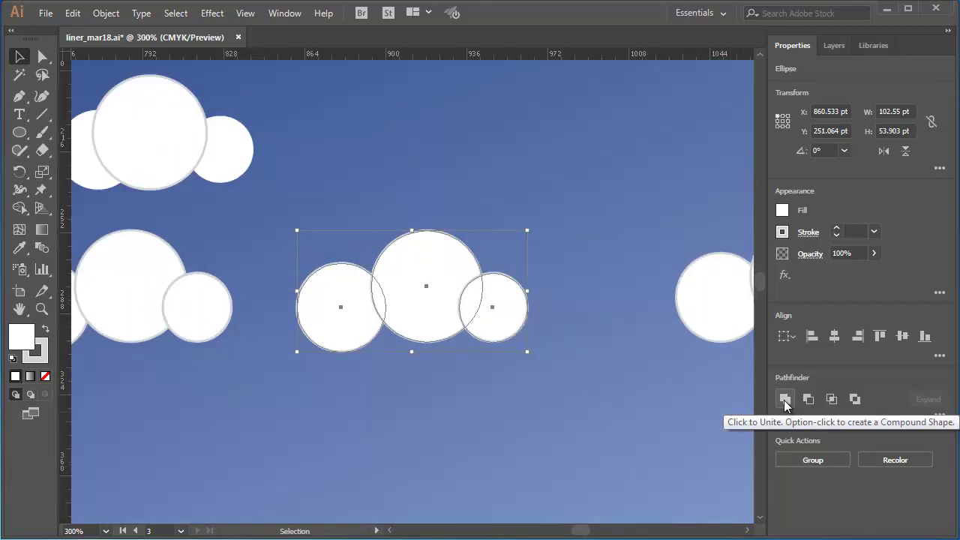
{"action": "left_click", "coordinate": [784, 400]}
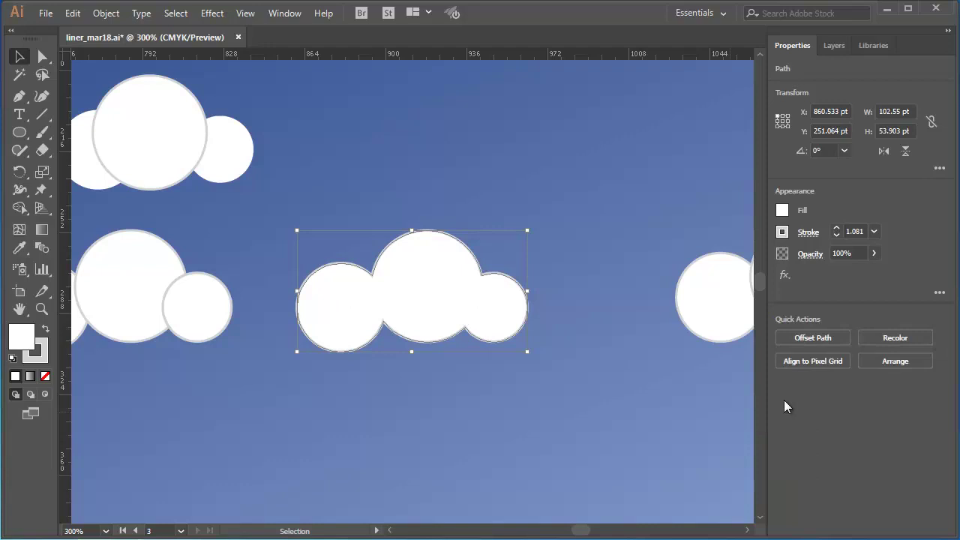
{"action": "left_click", "coordinate": [452, 391]}
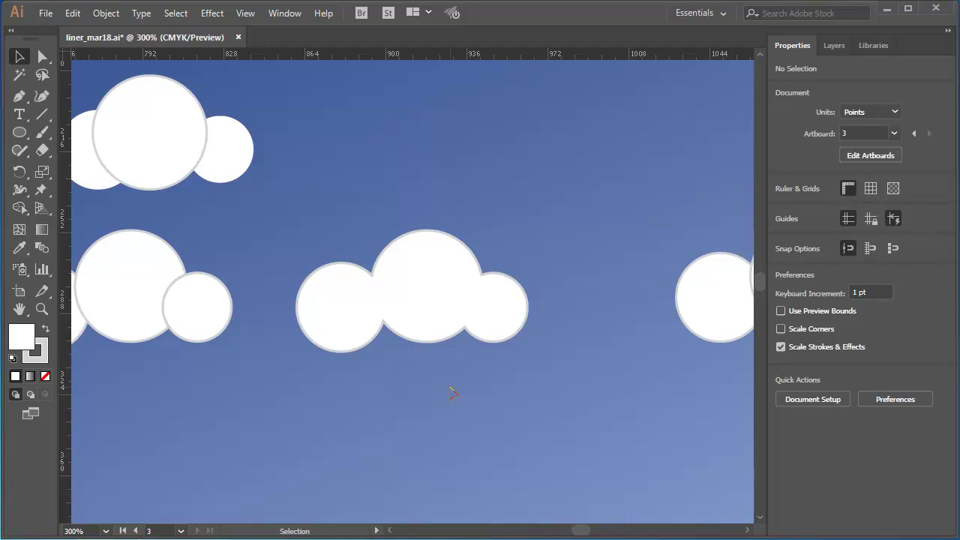
Step: Select the right cloud's three circles and Unite them into one cloud outline
{"action": "scroll", "coordinate": [747, 531], "scroll_direction": "right", "scroll_amount": 6}
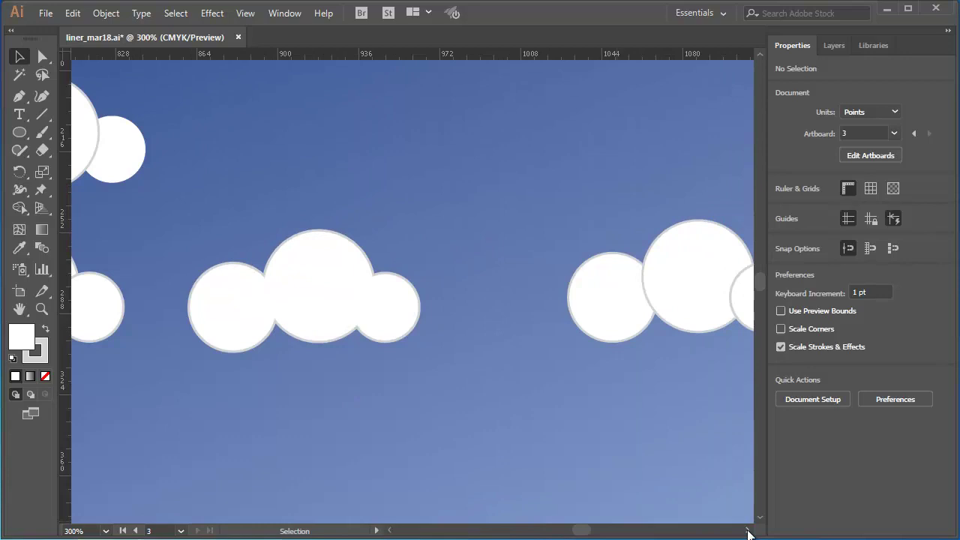
{"action": "scroll", "coordinate": [748, 531], "scroll_direction": "right", "scroll_amount": 3}
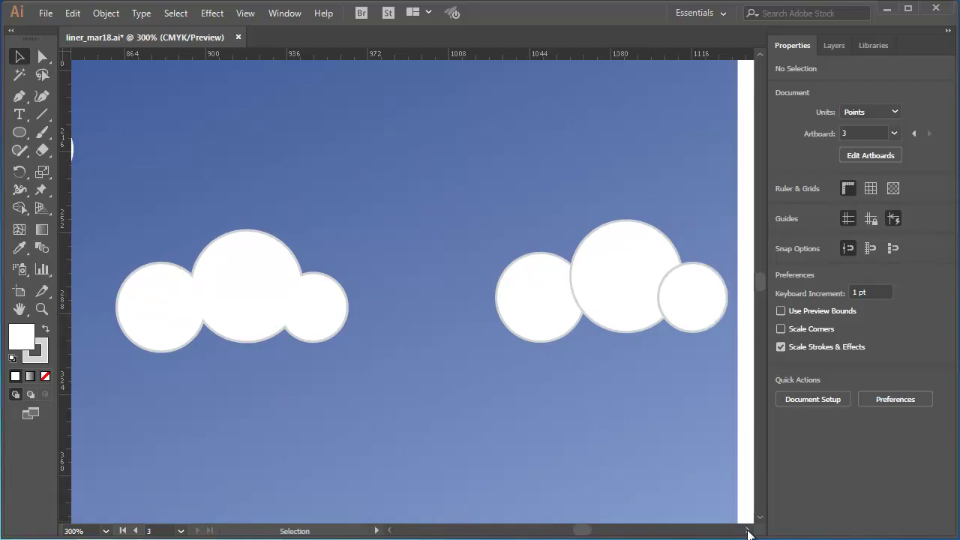
{"action": "left_click_drag", "start_coordinate": [477, 206], "coordinate": [720, 390]}
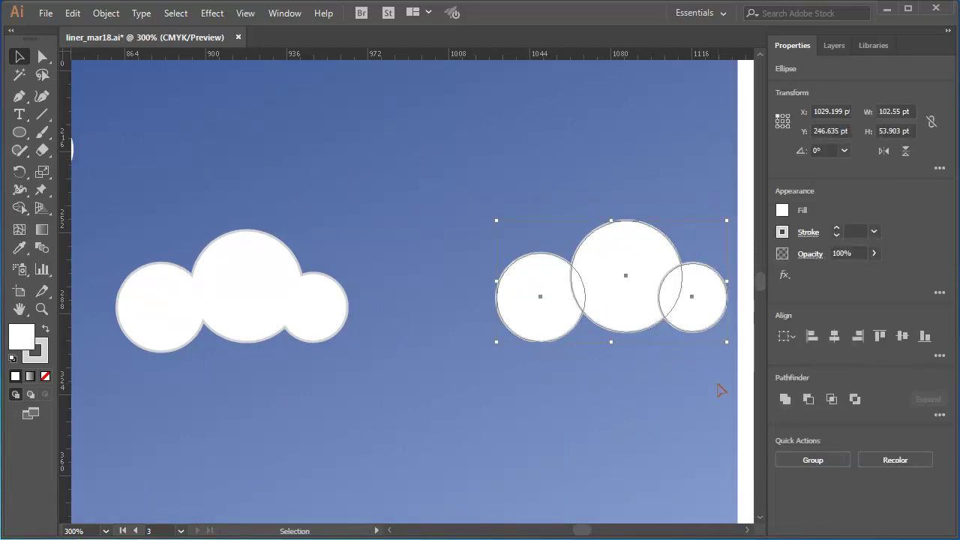
{"action": "left_click", "coordinate": [785, 400]}
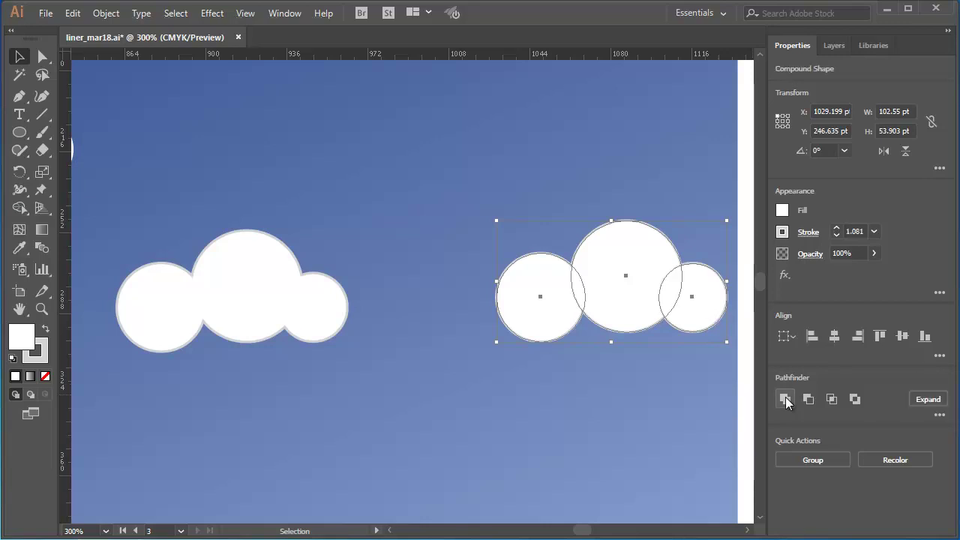
{"action": "left_click", "coordinate": [648, 400]}
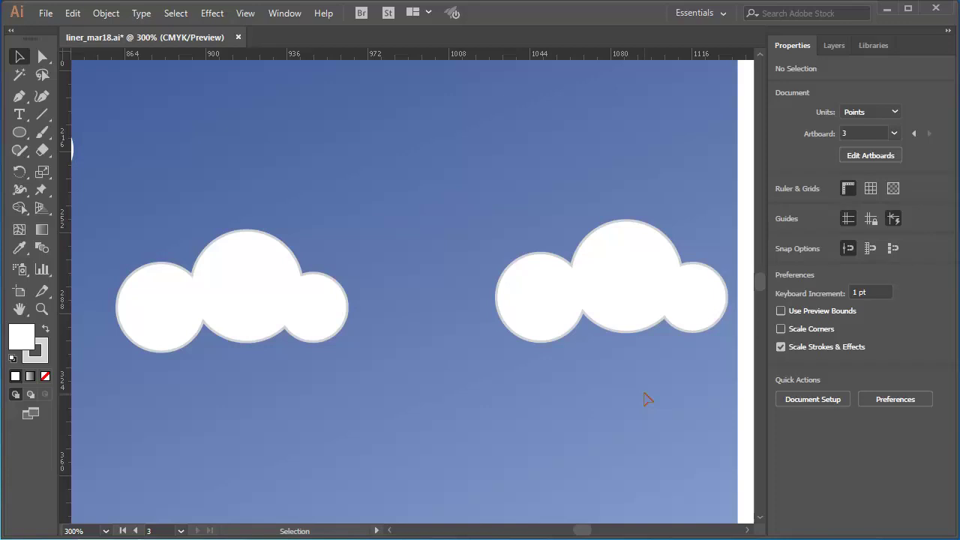
{"action": "left_click", "coordinate": [246, 13]}
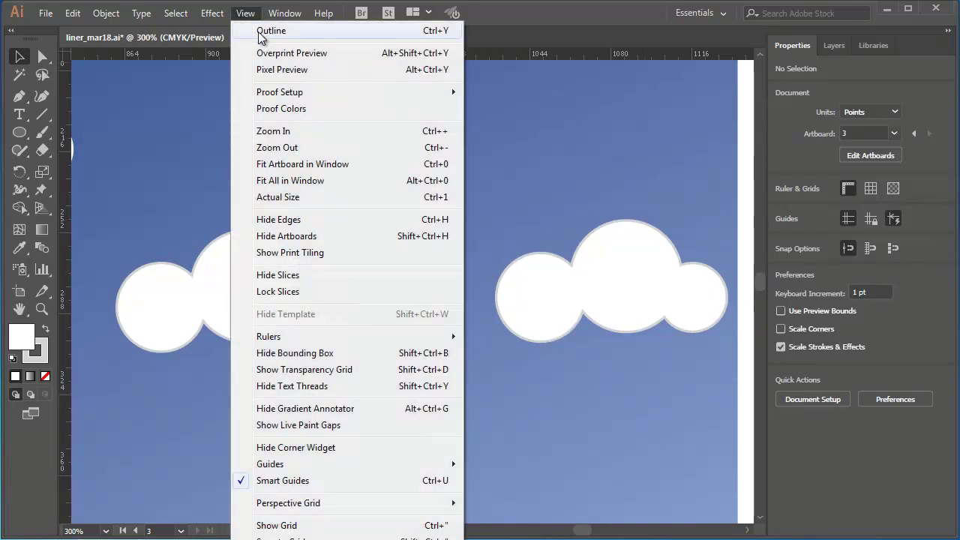
{"action": "left_click", "coordinate": [300, 33]}
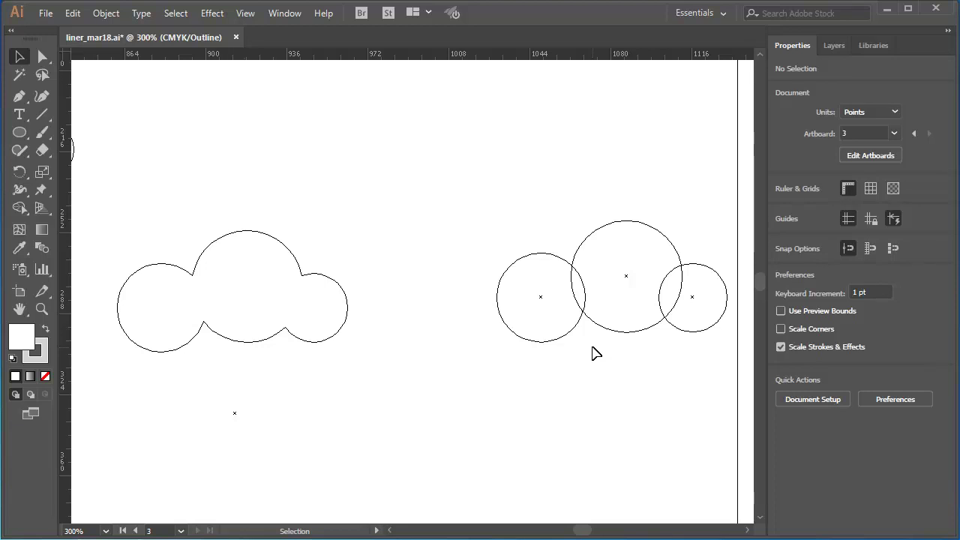
{"action": "key", "text": "ctrl+y"}
{"action": "key", "text": "ctrl+a"}
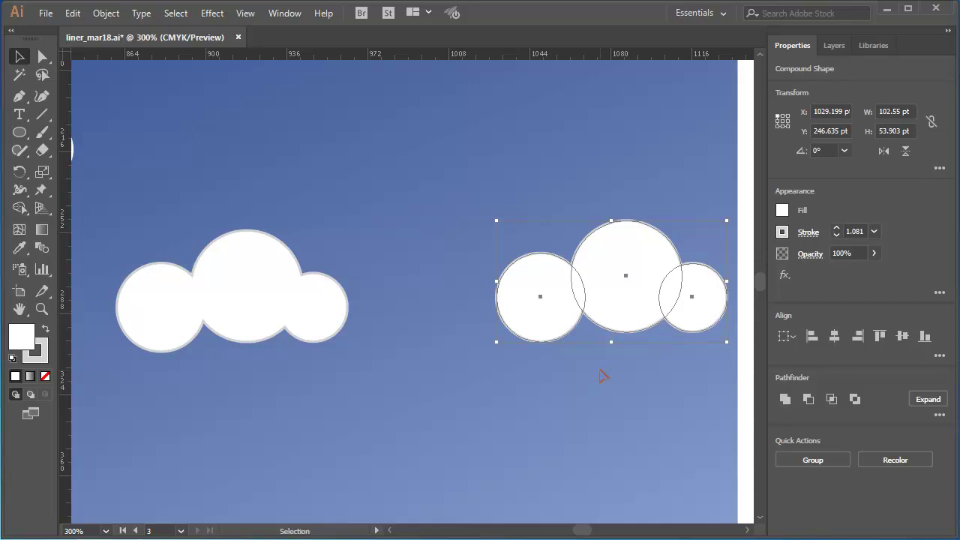
{"action": "left_click", "coordinate": [629, 363]}
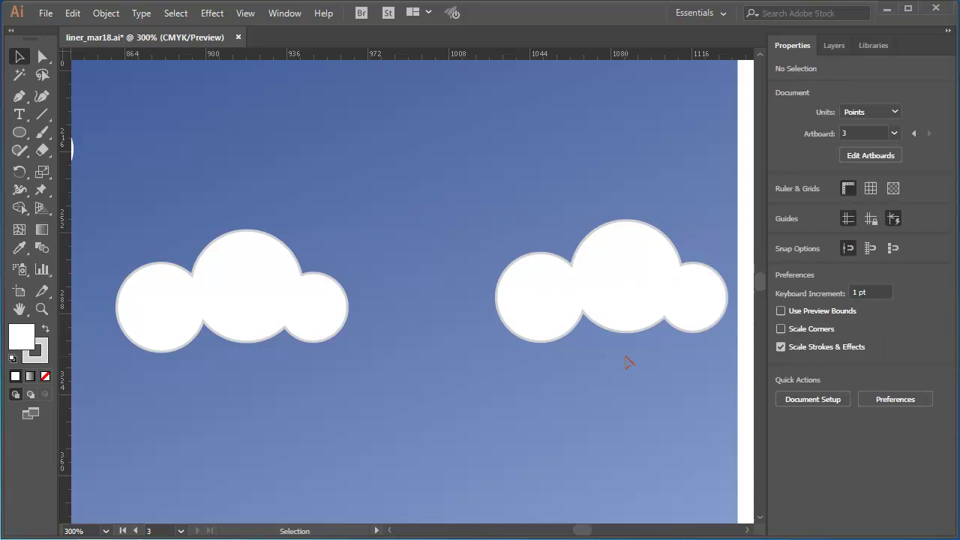
{"action": "left_click", "coordinate": [41, 61]}
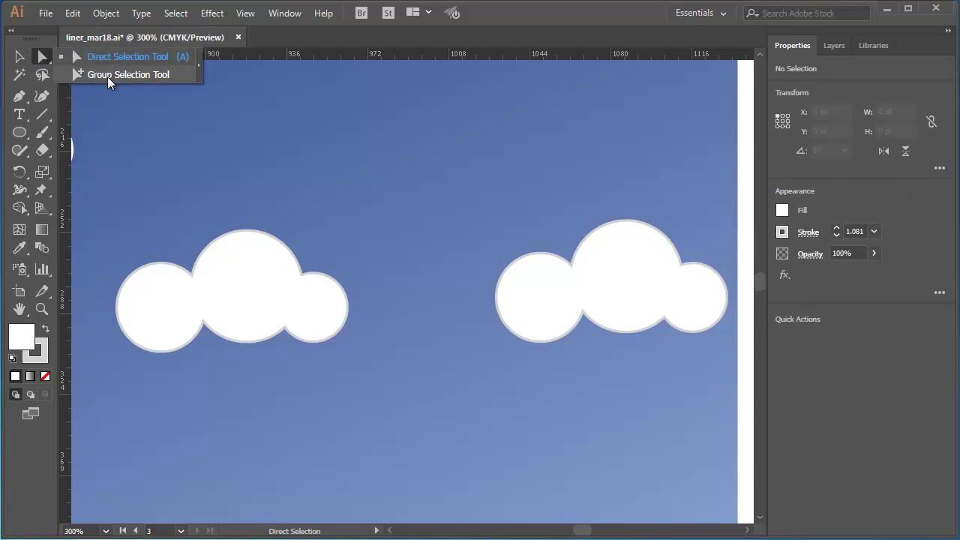
{"action": "left_click", "coordinate": [108, 77]}
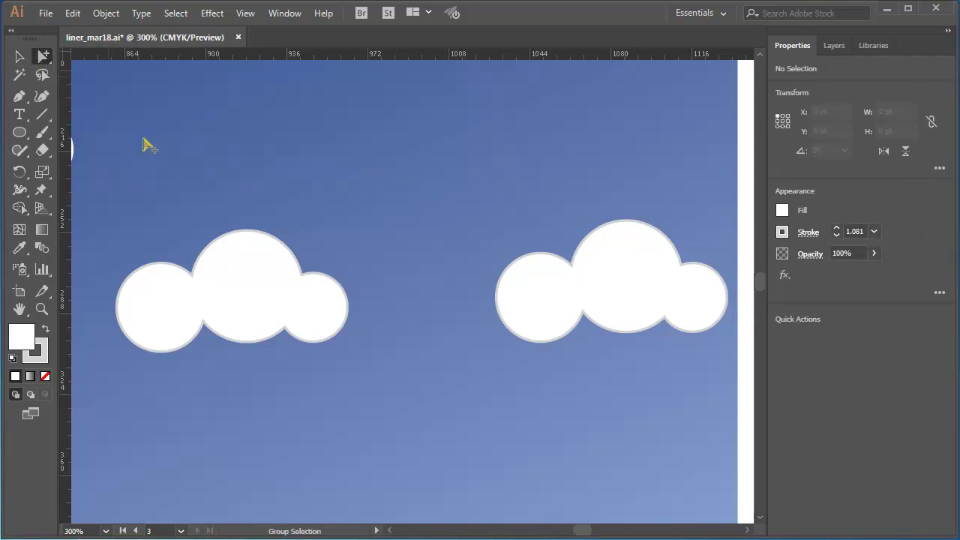
{"action": "left_click", "coordinate": [609, 330]}
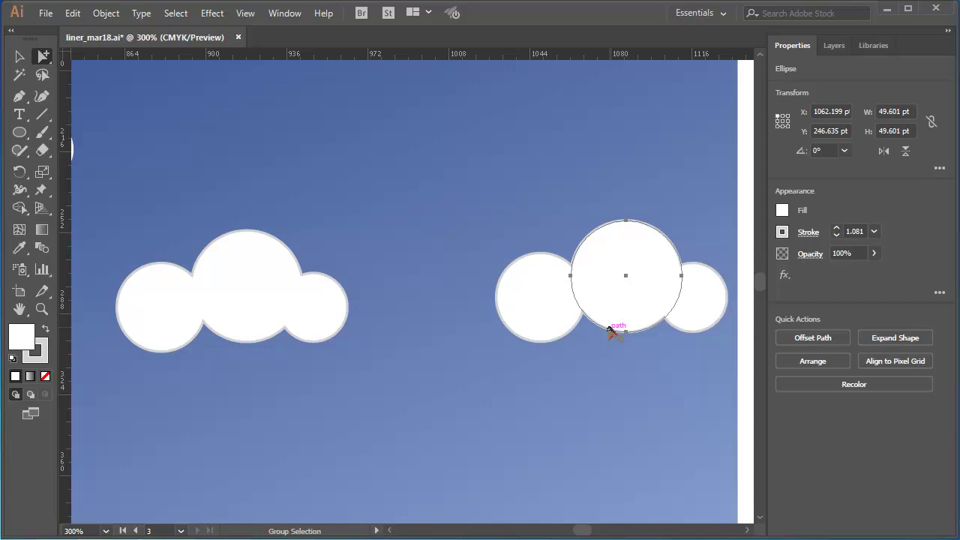
{"action": "left_click_drag", "start_coordinate": [610, 331], "coordinate": [615, 295]}
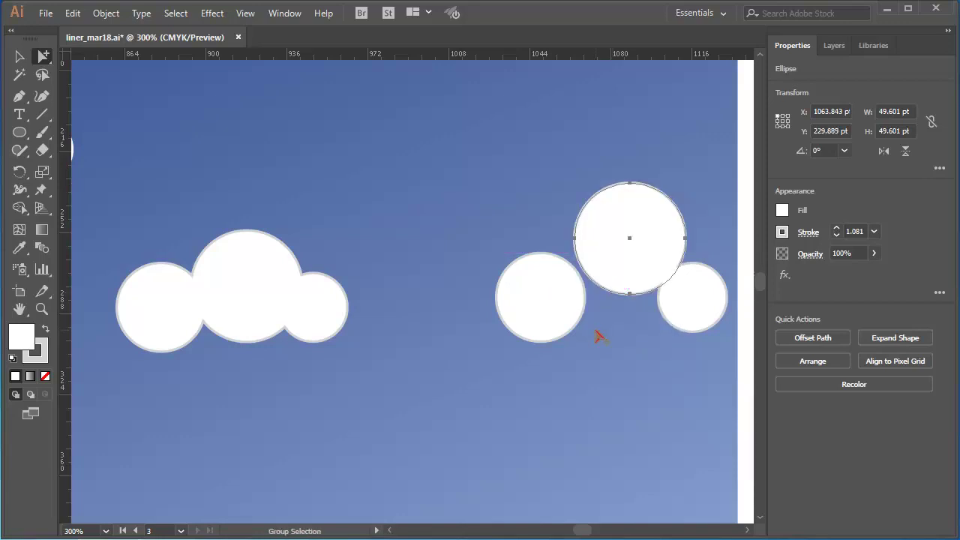
{"action": "key", "text": "ctrl+z"}
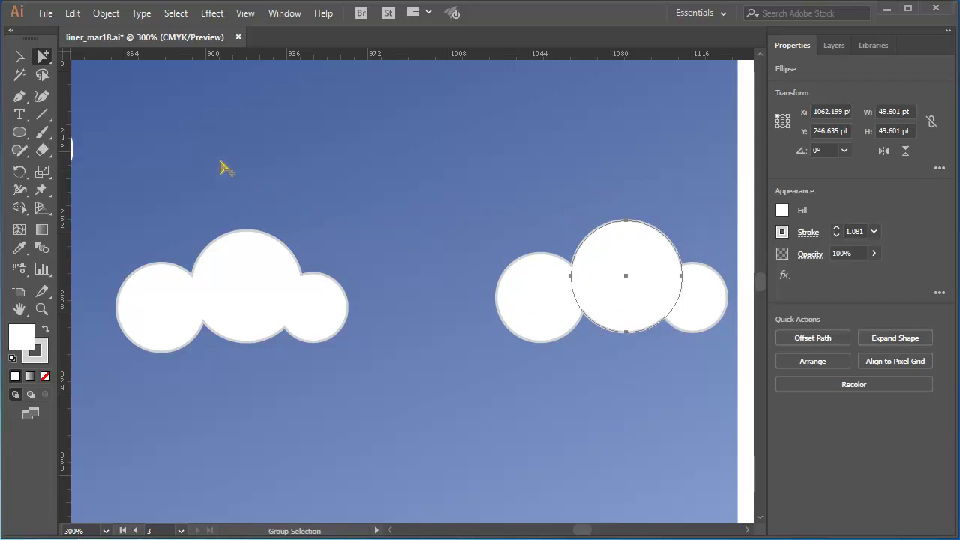
{"action": "left_click_drag", "start_coordinate": [44, 57], "coordinate": [93, 60]}
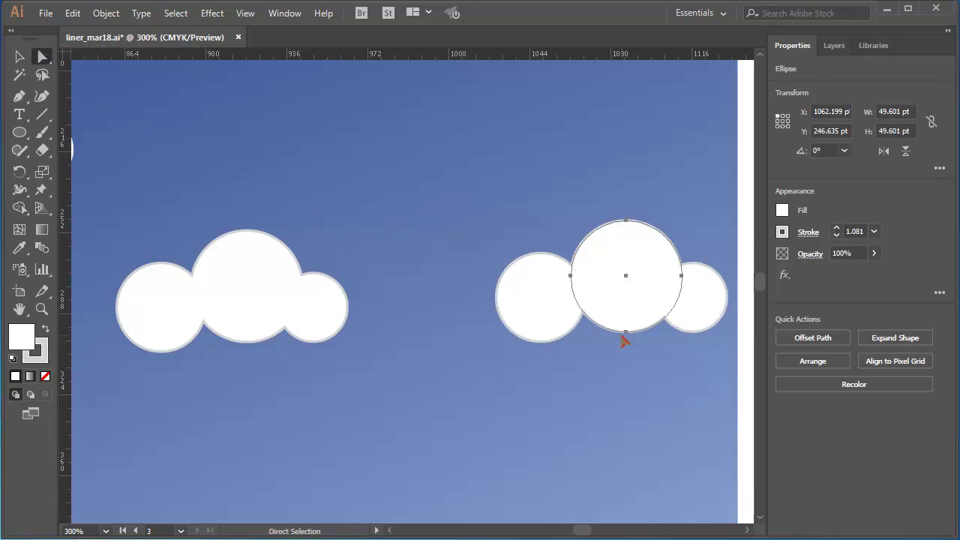
{"action": "left_click_drag", "start_coordinate": [626, 331], "coordinate": [651, 356]}
{"action": "left_click", "coordinate": [669, 364]}
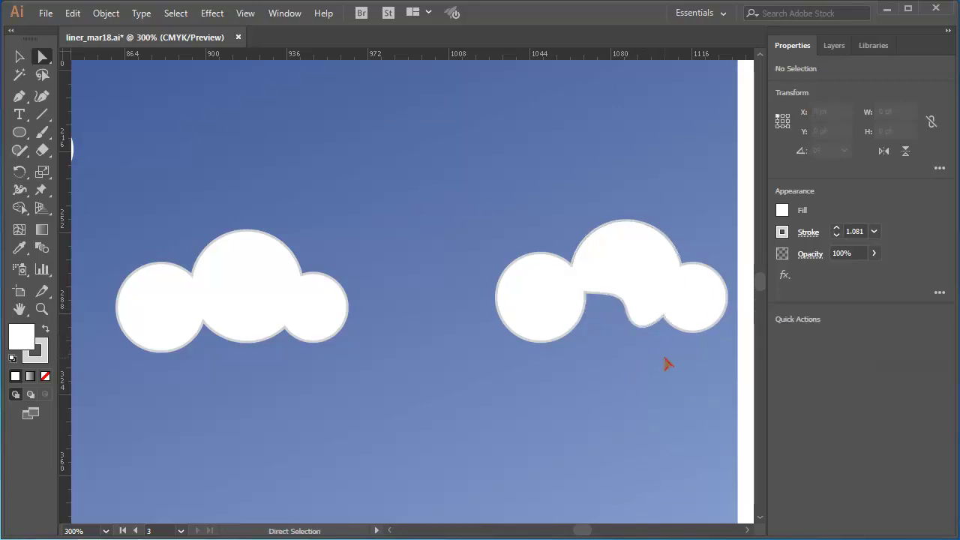
{"action": "key", "text": "ctrl"}
{"action": "key", "text": "ctrl+z"}
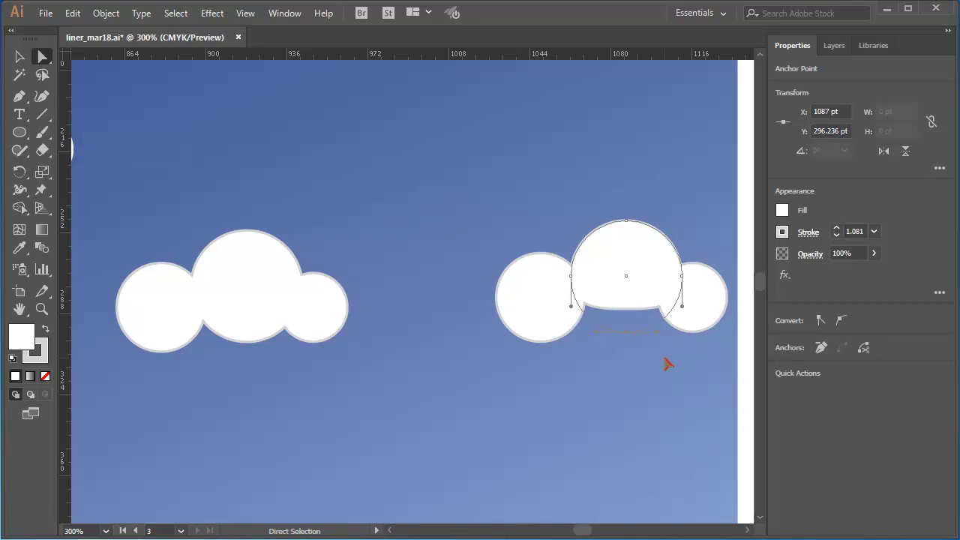
{"action": "key", "text": "ctrl+z"}
{"action": "left_click", "coordinate": [668, 367]}
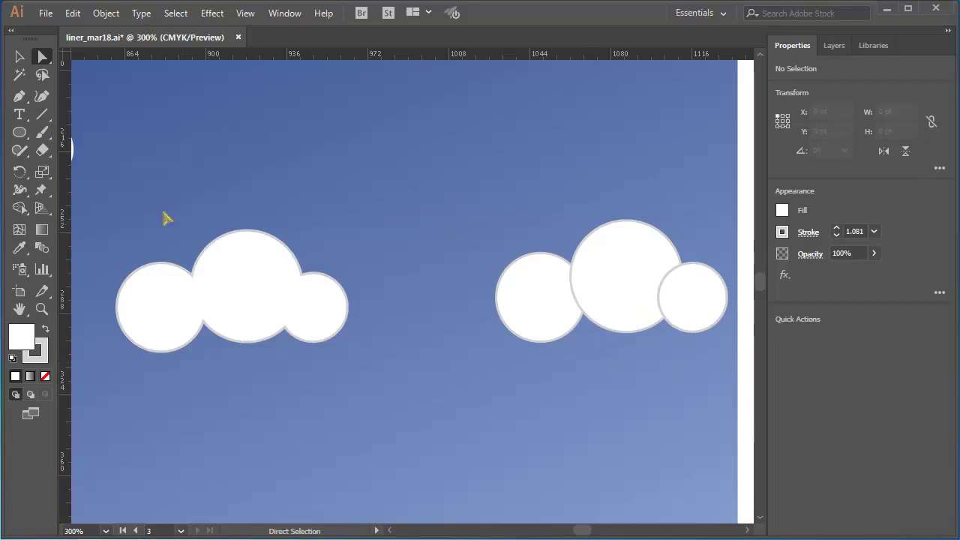
Step: Draw a rectangle across the left cloud's lower half and Alt-drag a copy under the right cloud
{"action": "left_click_drag", "start_coordinate": [19, 133], "coordinate": [65, 133]}
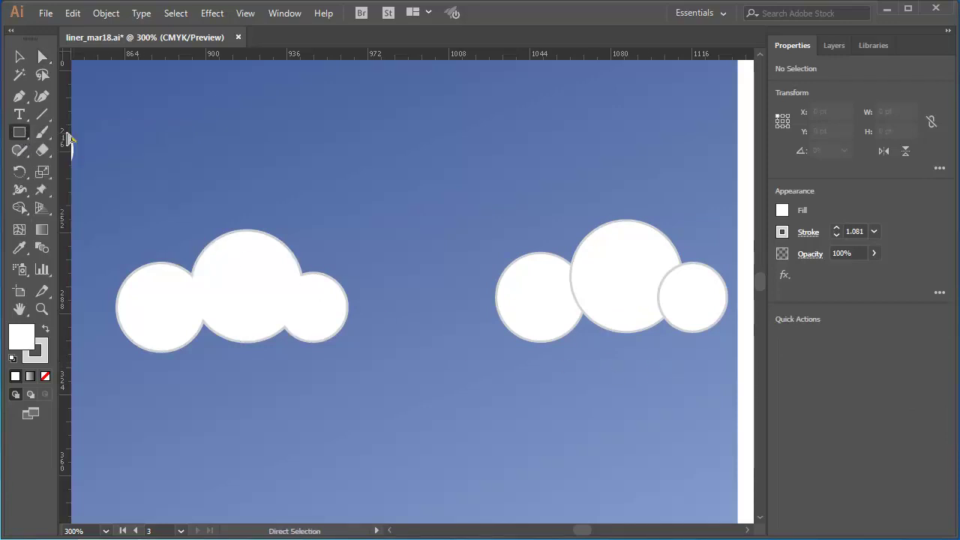
{"action": "left_click_drag", "start_coordinate": [104, 311], "coordinate": [359, 361]}
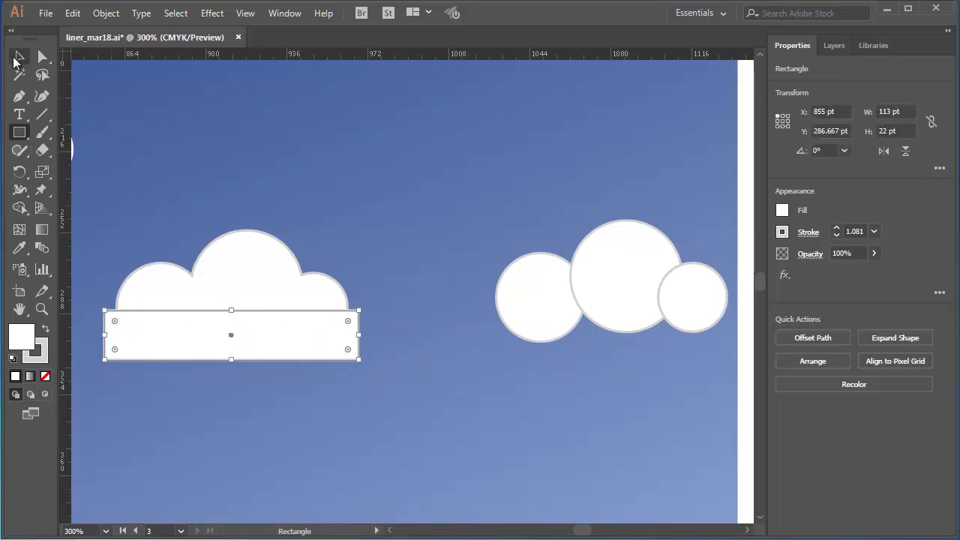
{"action": "left_click", "coordinate": [19, 59]}
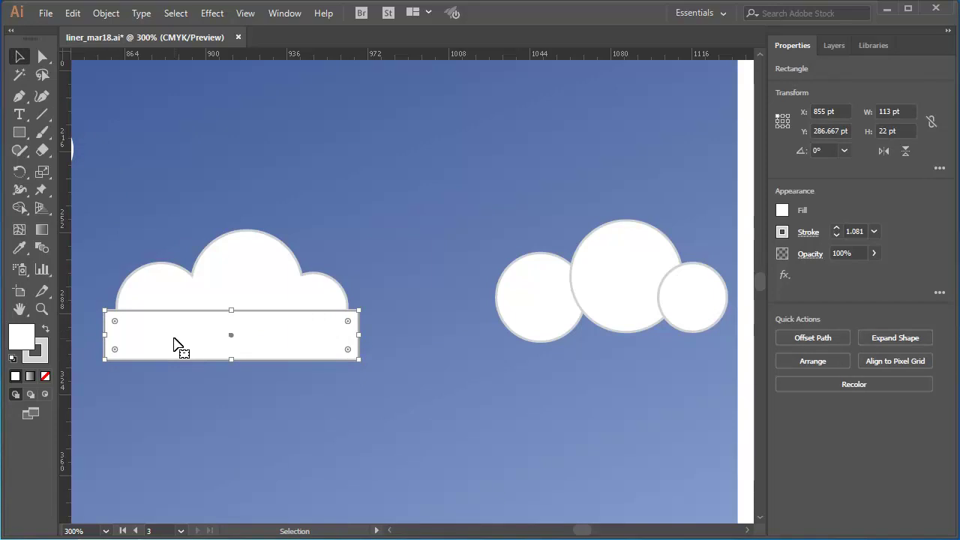
{"action": "left_click_drag", "start_coordinate": [174, 344], "coordinate": [552, 343]}
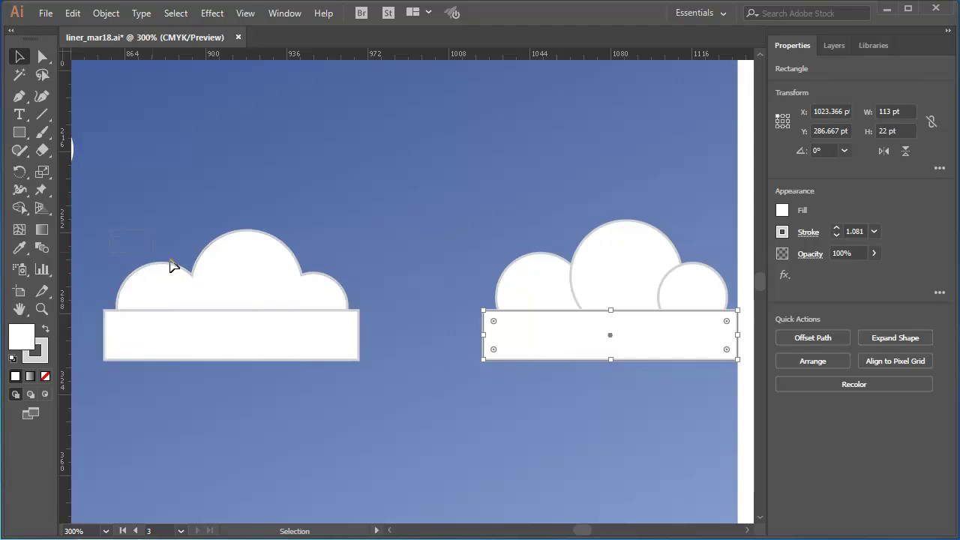
Step: Apply Minus Front to the left cloud and rectangle, leaving a 102.55 × 35.603 pt flat-bottomed cloud
{"action": "left_click_drag", "start_coordinate": [172, 262], "coordinate": [386, 403]}
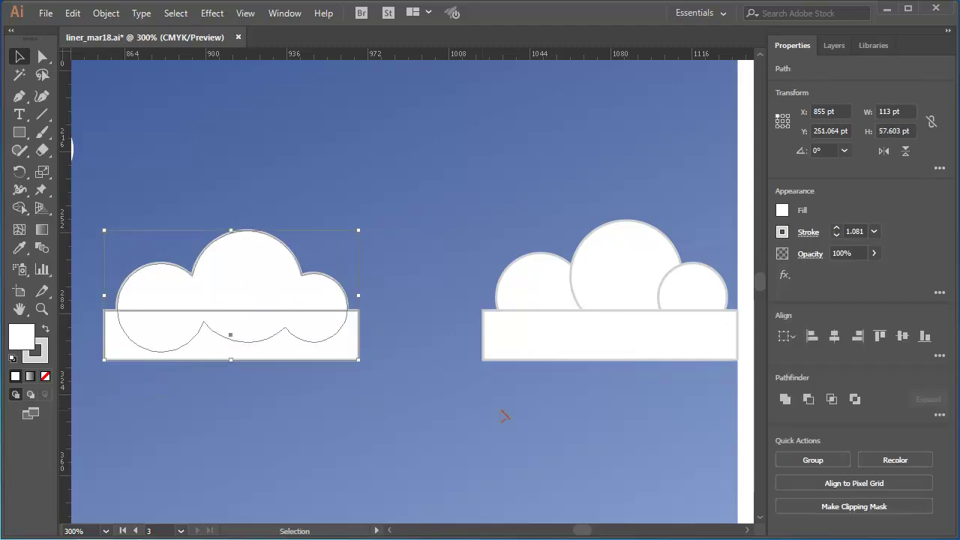
{"action": "left_click", "coordinate": [809, 400]}
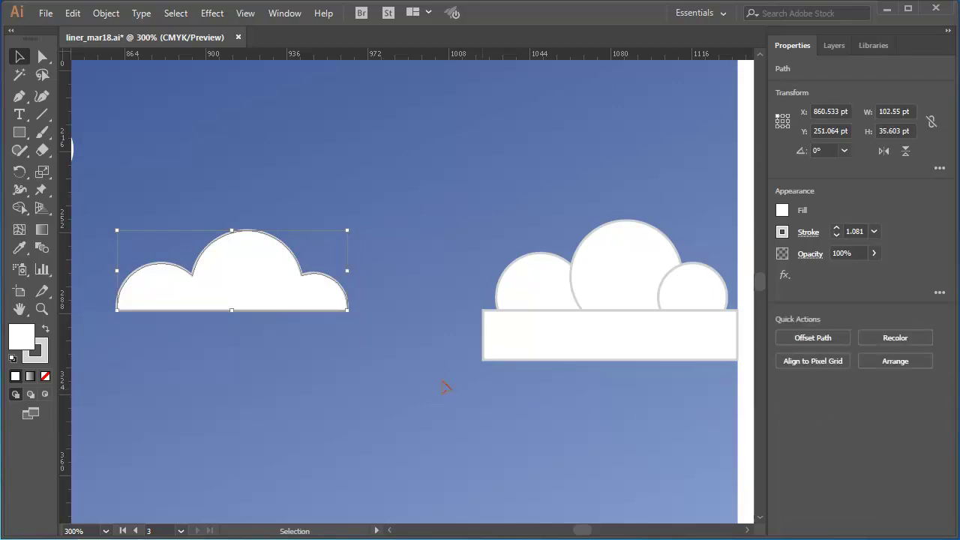
{"action": "left_click", "coordinate": [261, 357]}
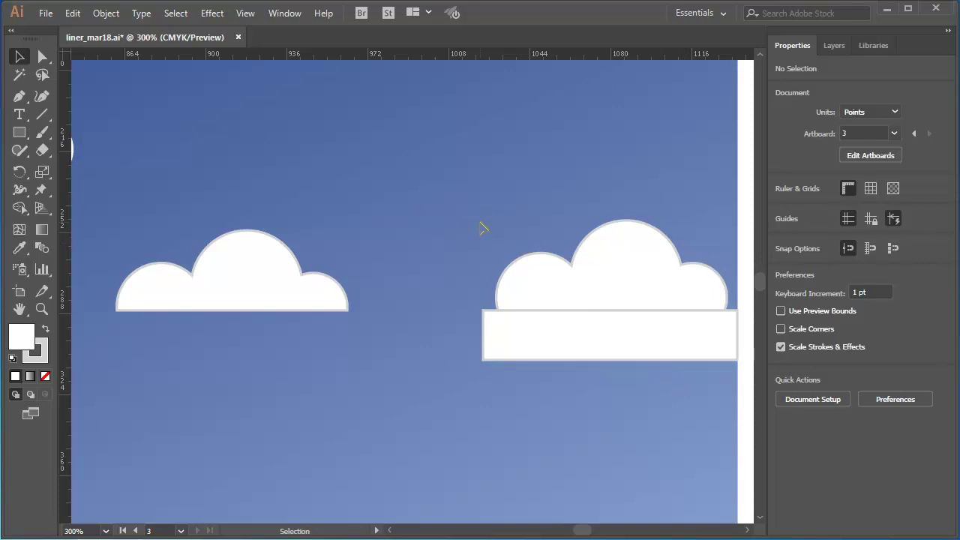
Step: Select the right cloud with its rectangle and apply Minus Front to flatten its base
{"action": "left_click_drag", "start_coordinate": [412, 210], "coordinate": [702, 416]}
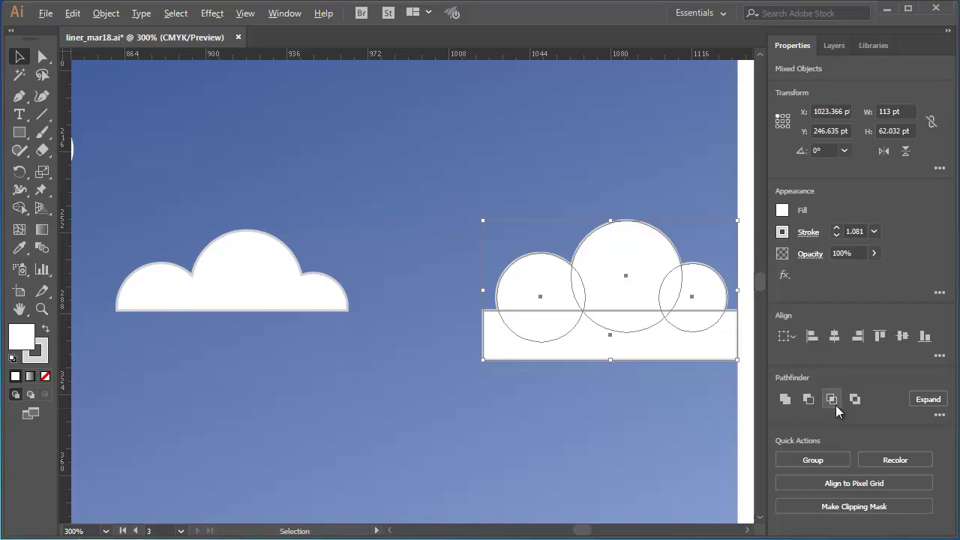
{"action": "left_click", "coordinate": [808, 400]}
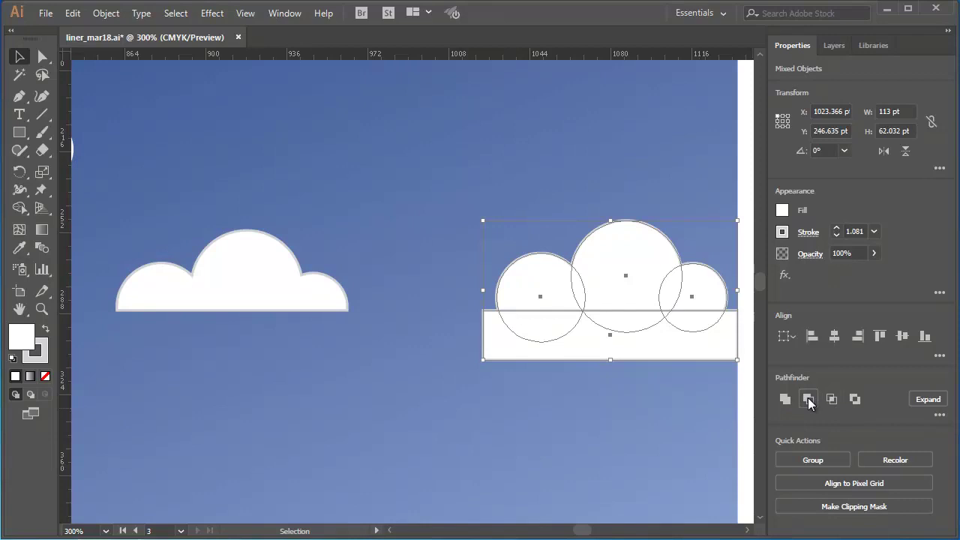
{"action": "left_click", "coordinate": [620, 428]}
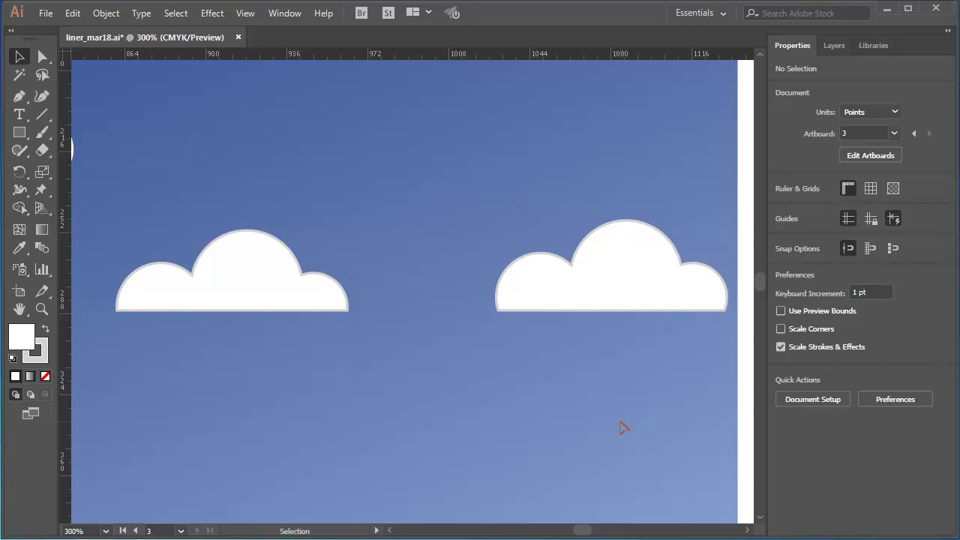
Step: Raise the hidden cutting rectangle 10 pt, then lower it 2 pt to clear the sliver
{"action": "key", "text": "ctrl+y"}
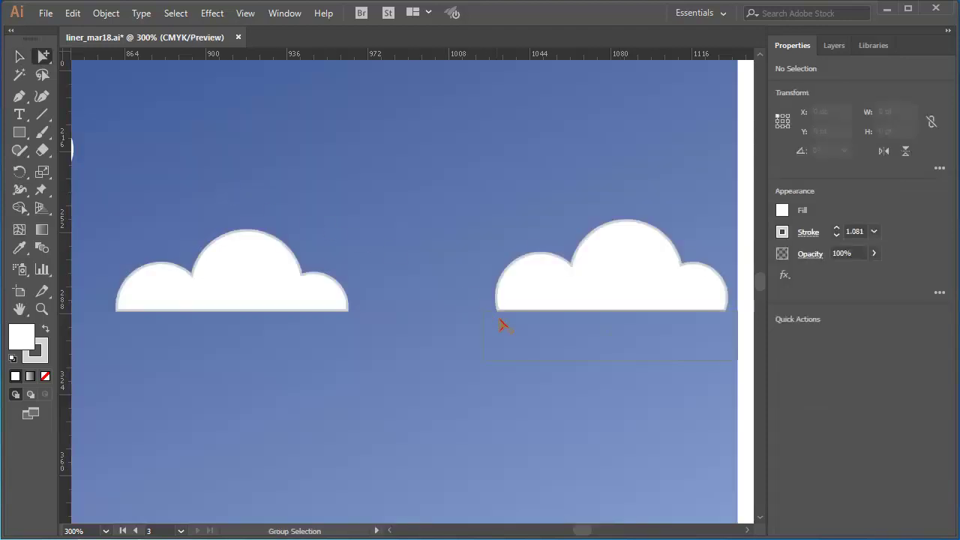
{"action": "left_click", "coordinate": [514, 360]}
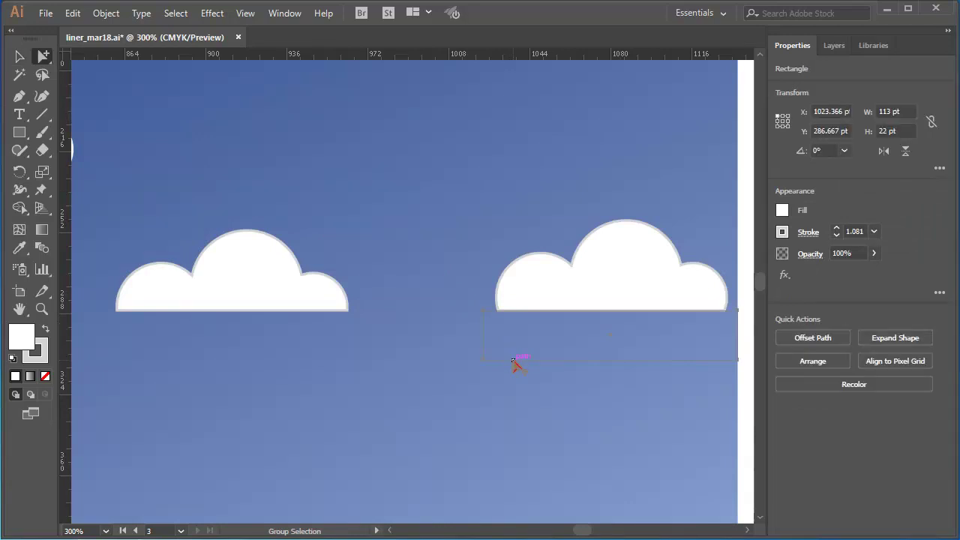
{"action": "key", "text": "ctrl"}
{"action": "key", "text": "shift+Up"}
{"action": "key", "text": "Down"}
{"action": "key", "text": "Down"}
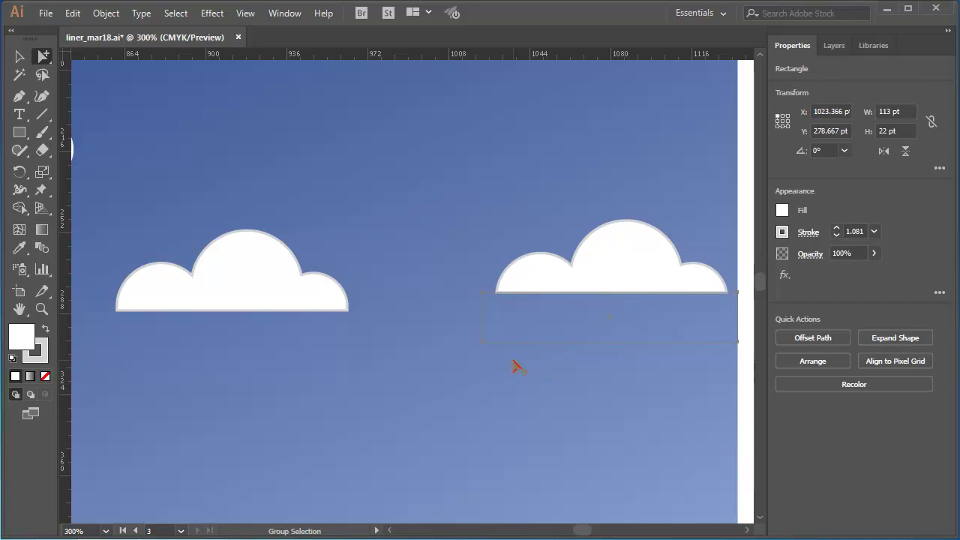
{"action": "key", "text": "Down"}
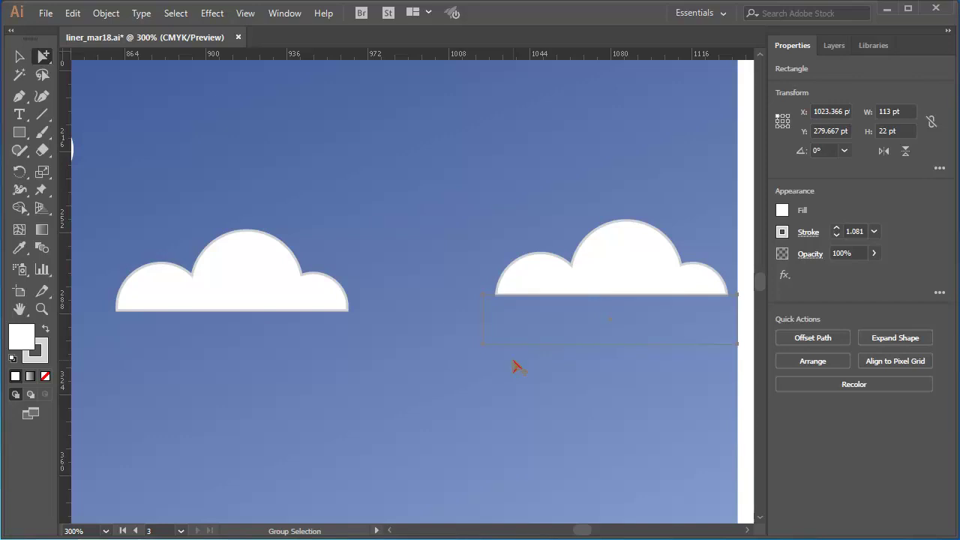
{"action": "left_click", "coordinate": [518, 368]}
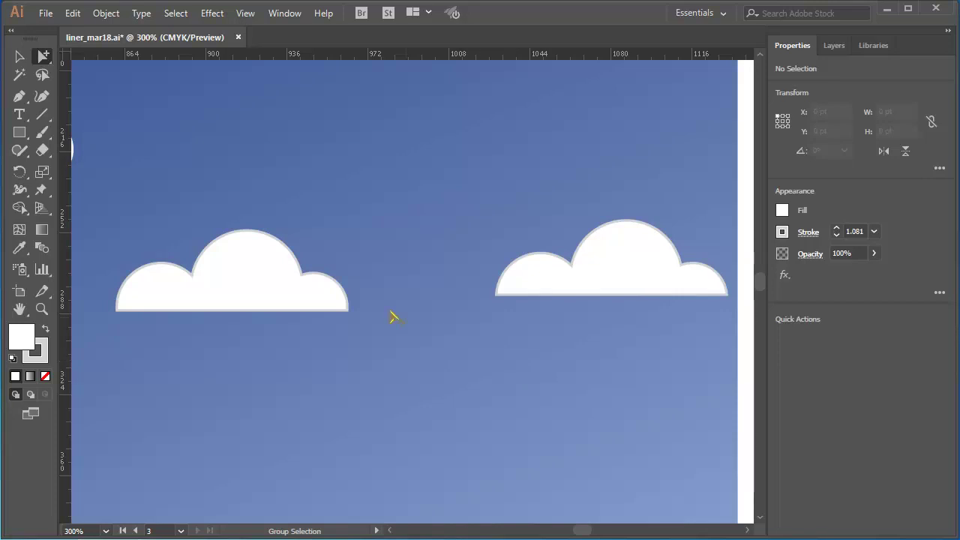
Step: Select both clouds, set their stroke to None, and bring up the fx Stylize effects list
{"action": "left_click", "coordinate": [19, 56]}
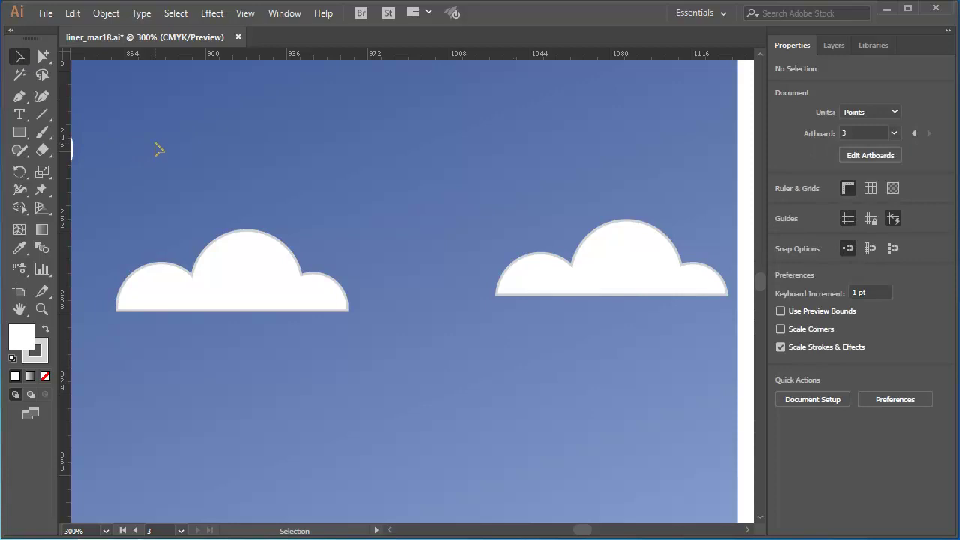
{"action": "left_click_drag", "start_coordinate": [155, 149], "coordinate": [639, 388]}
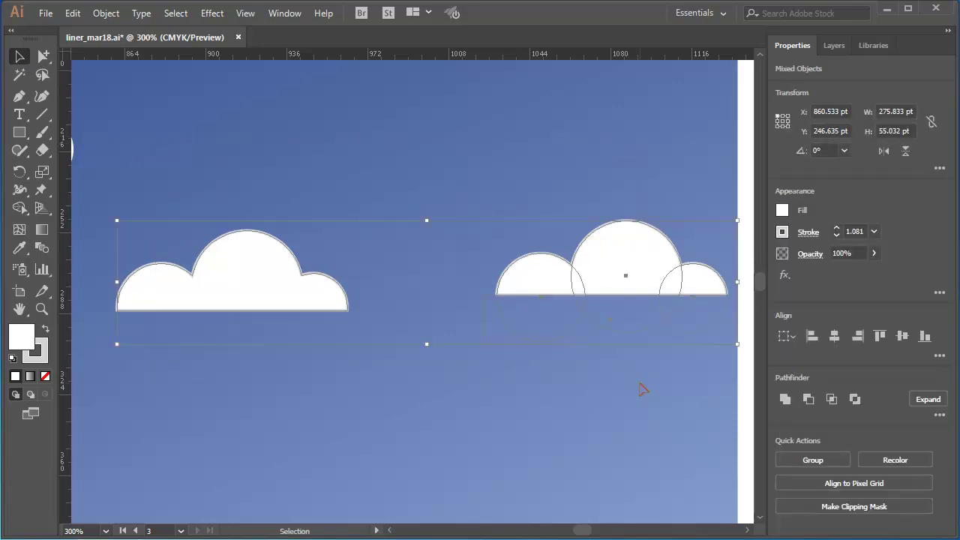
{"action": "left_click", "coordinate": [43, 358]}
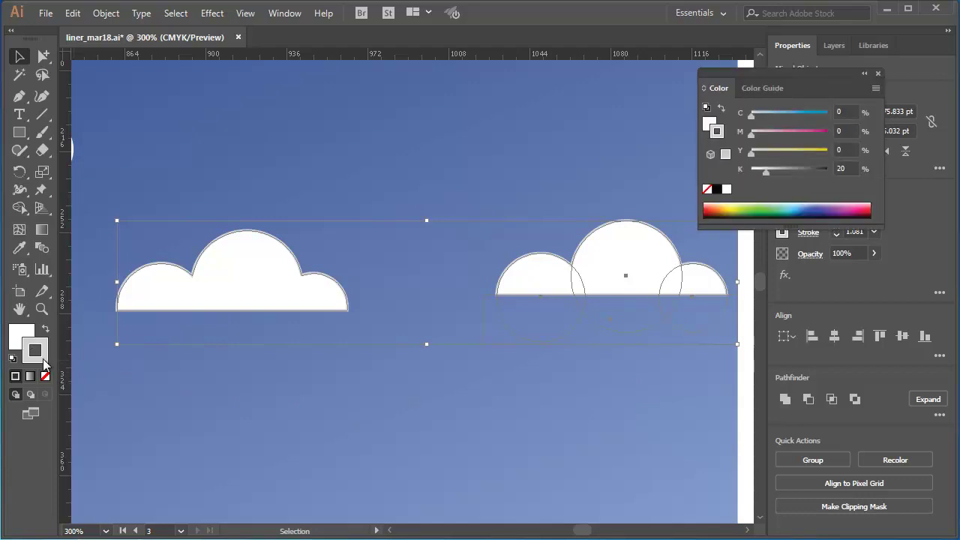
{"action": "left_click", "coordinate": [47, 381]}
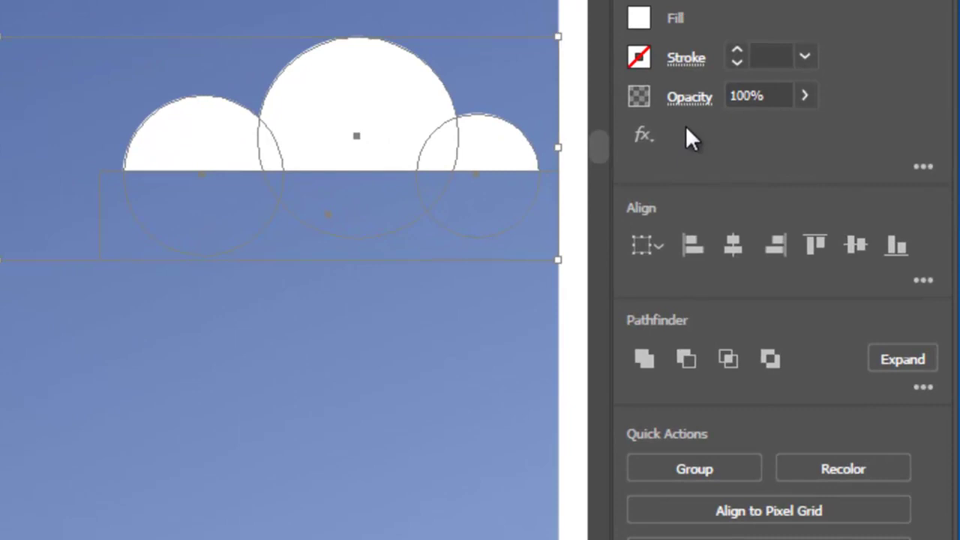
{"action": "left_click", "coordinate": [645, 137]}
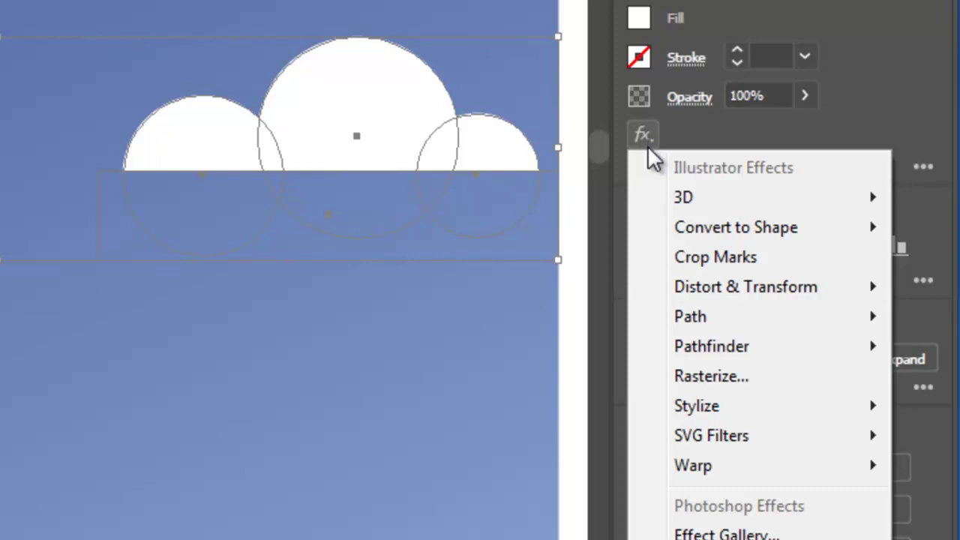
{"action": "mouse_move", "coordinate": [687, 410]}
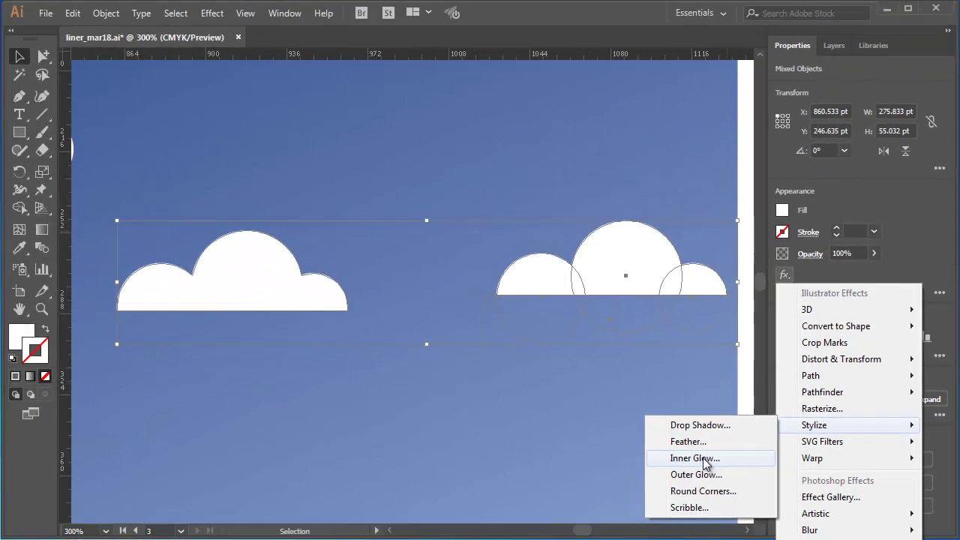
Step: Add an Inner Glow to the clouds with preview on and a dark grey glow colour
{"action": "left_click", "coordinate": [641, 465]}
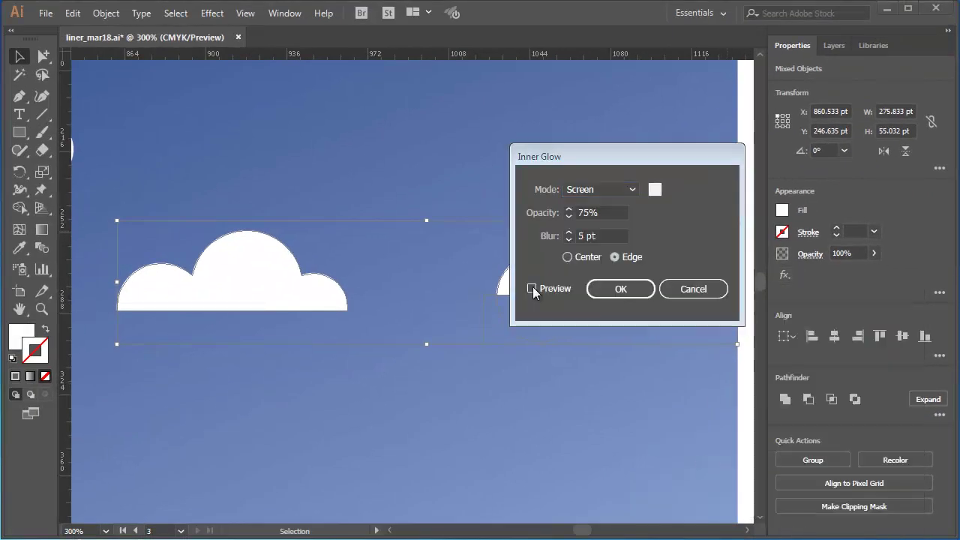
{"action": "left_click", "coordinate": [532, 289]}
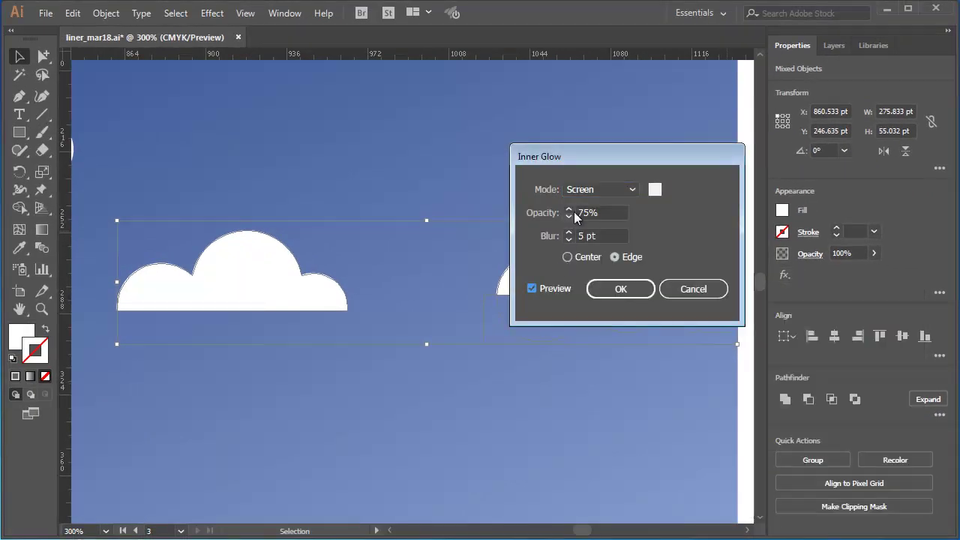
{"action": "left_click_drag", "start_coordinate": [592, 156], "coordinate": [663, 75]}
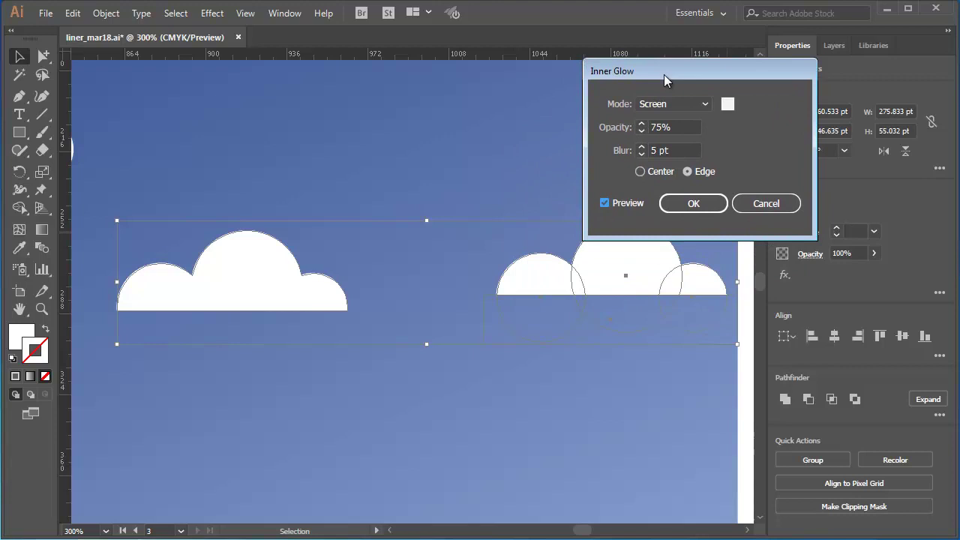
{"action": "left_click", "coordinate": [727, 105]}
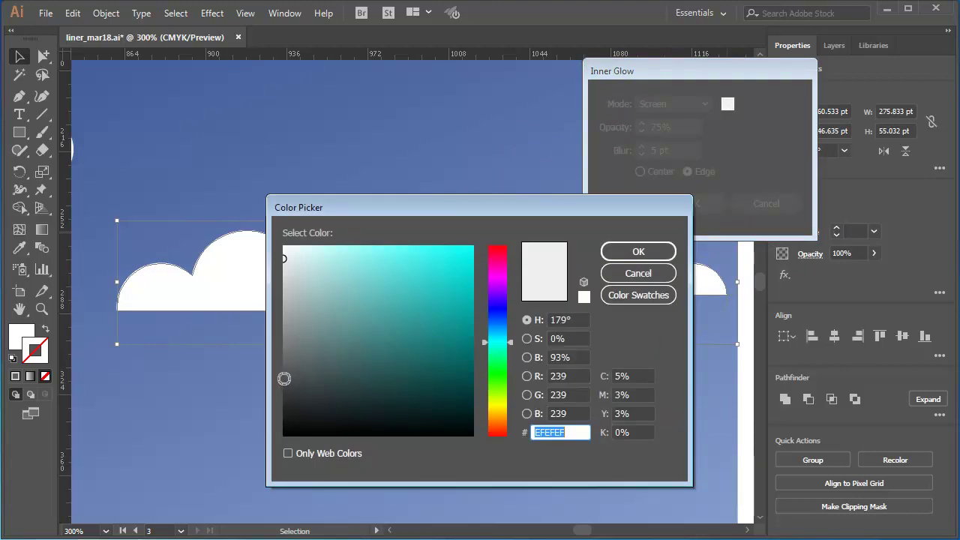
{"action": "left_click", "coordinate": [285, 379]}
{"action": "left_click", "coordinate": [623, 254]}
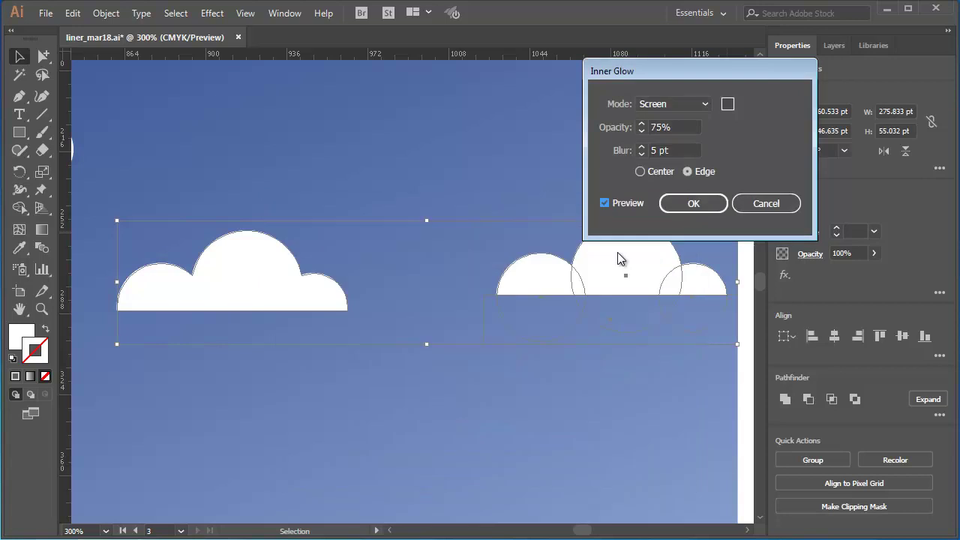
Step: Set the glow to Multiply mode with a 3 pt blur, apply it, and deselect the clouds
{"action": "left_click", "coordinate": [706, 103]}
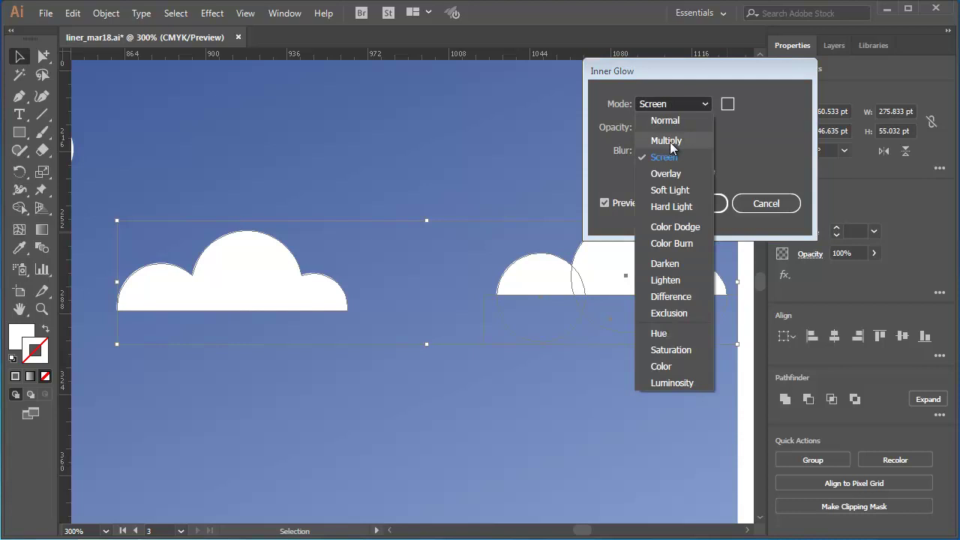
{"action": "left_click", "coordinate": [666, 140]}
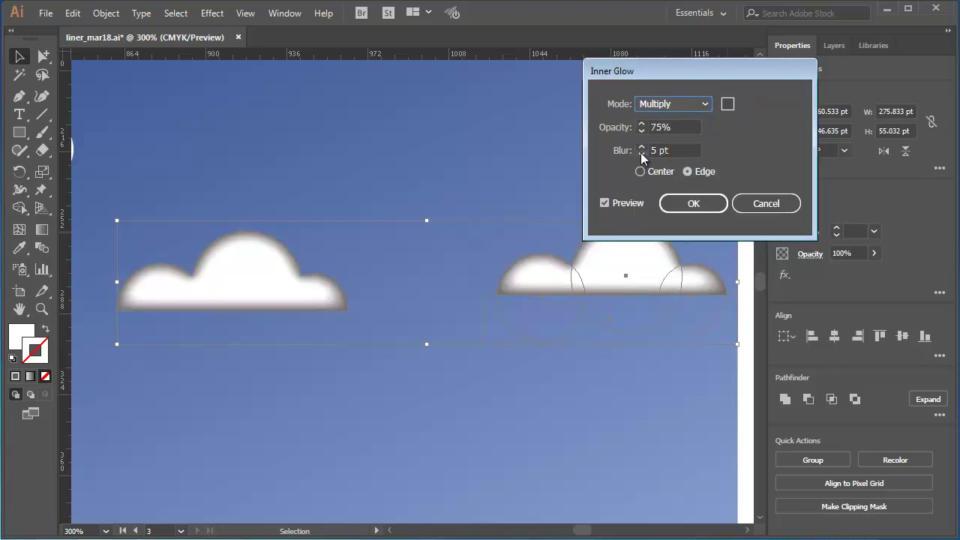
{"action": "left_click", "coordinate": [641, 154]}
{"action": "left_click", "coordinate": [641, 154]}
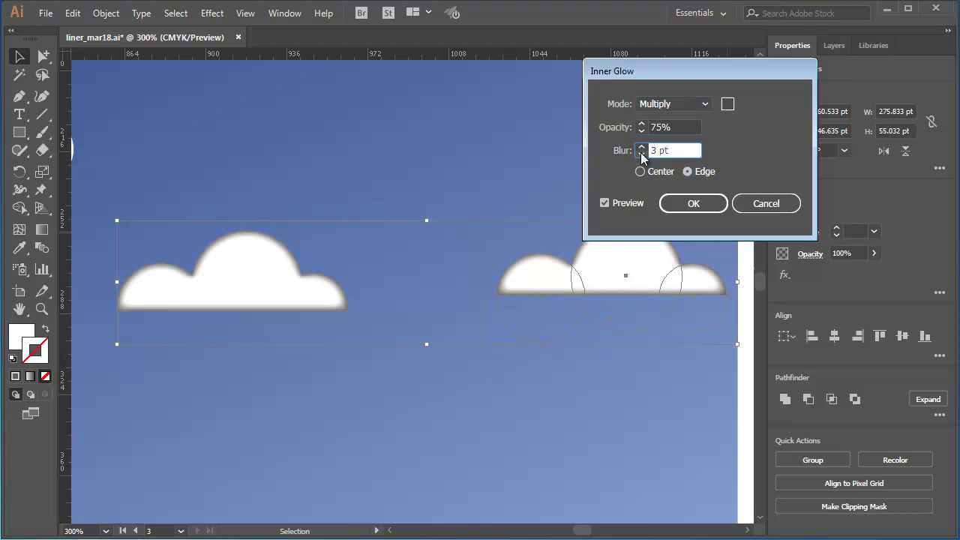
{"action": "left_click", "coordinate": [694, 204]}
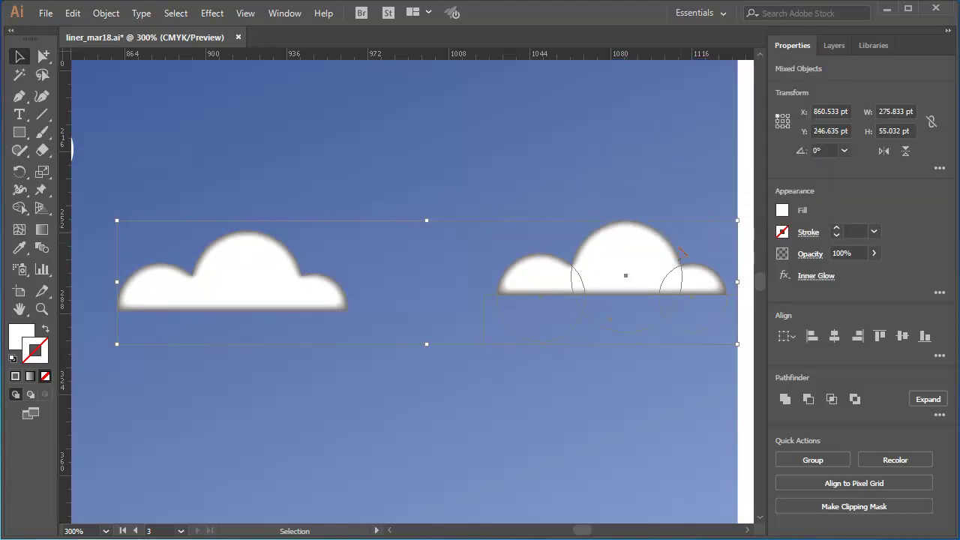
{"action": "left_click", "coordinate": [577, 432]}
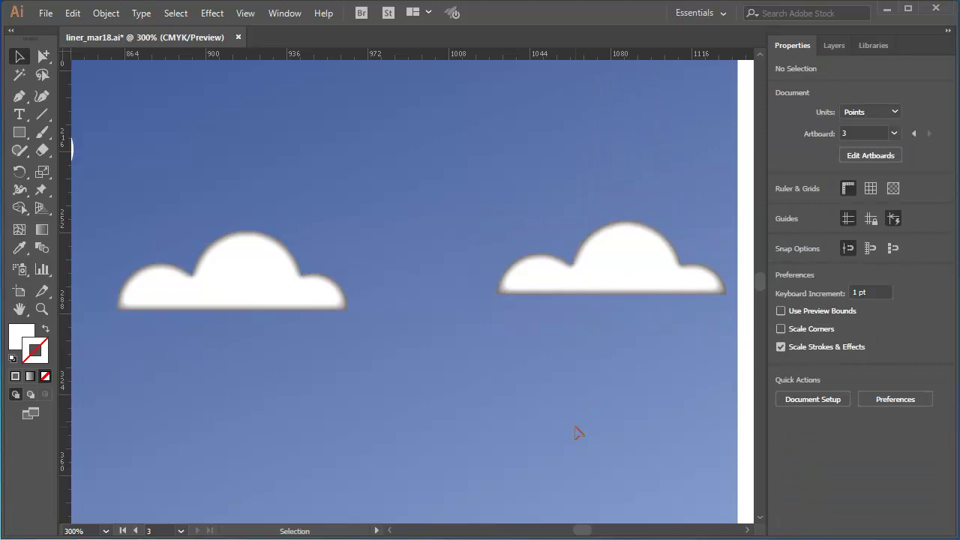